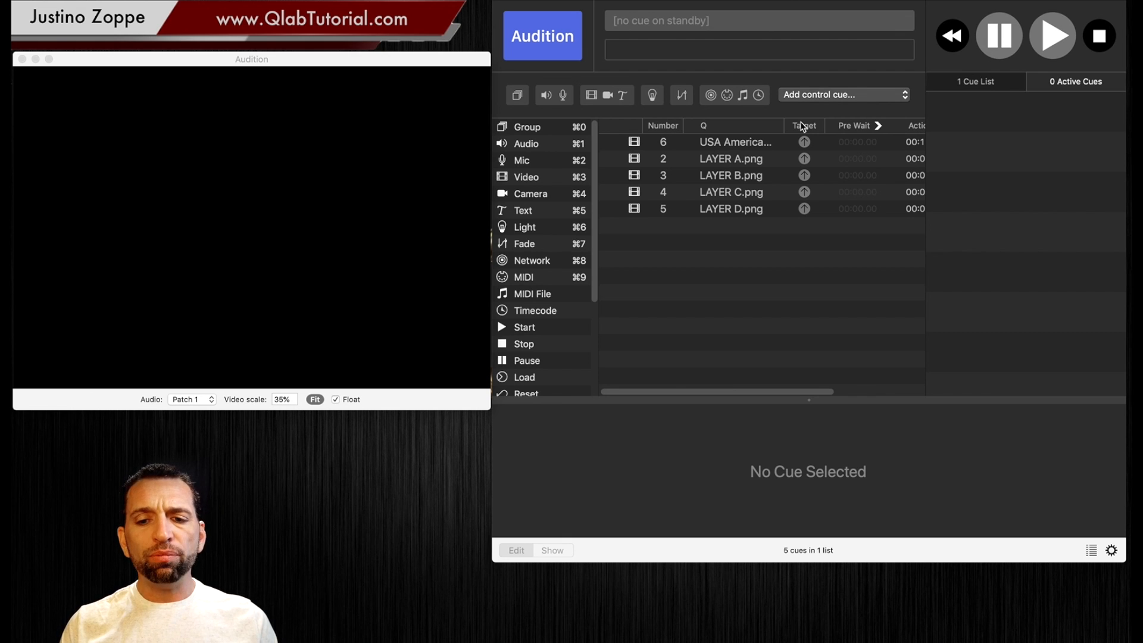
Select the LAYER A.png cue to show its Display & Geometry settings on layer 997
click(717, 162)
click(718, 161)
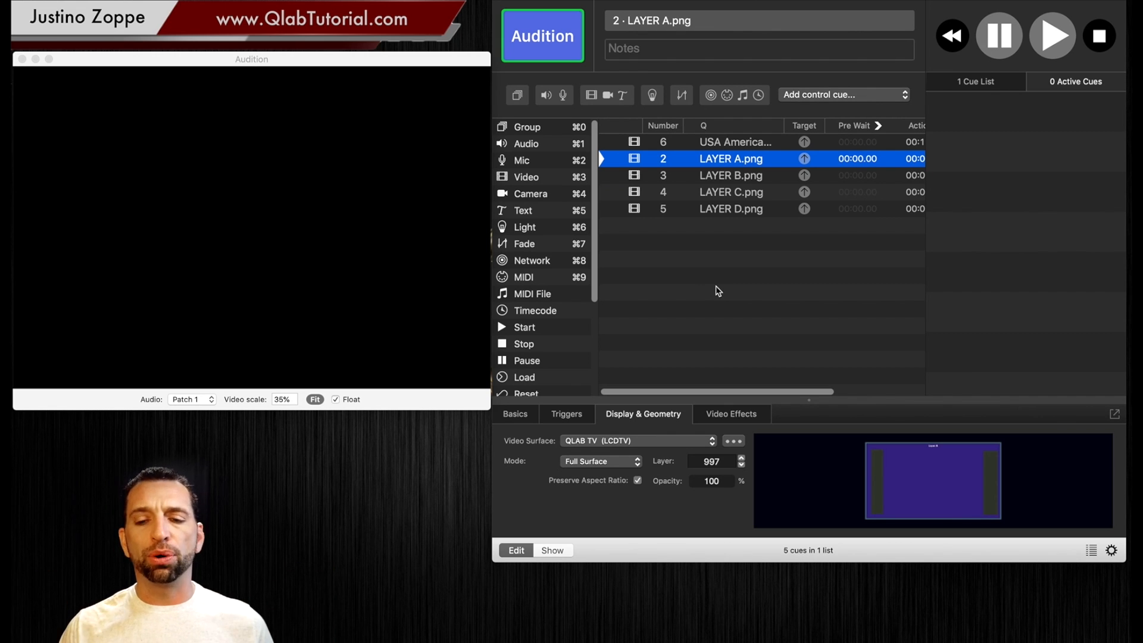
Run the flag video, then fire LAYER A.png and LAYER B.png over it
click(730, 144)
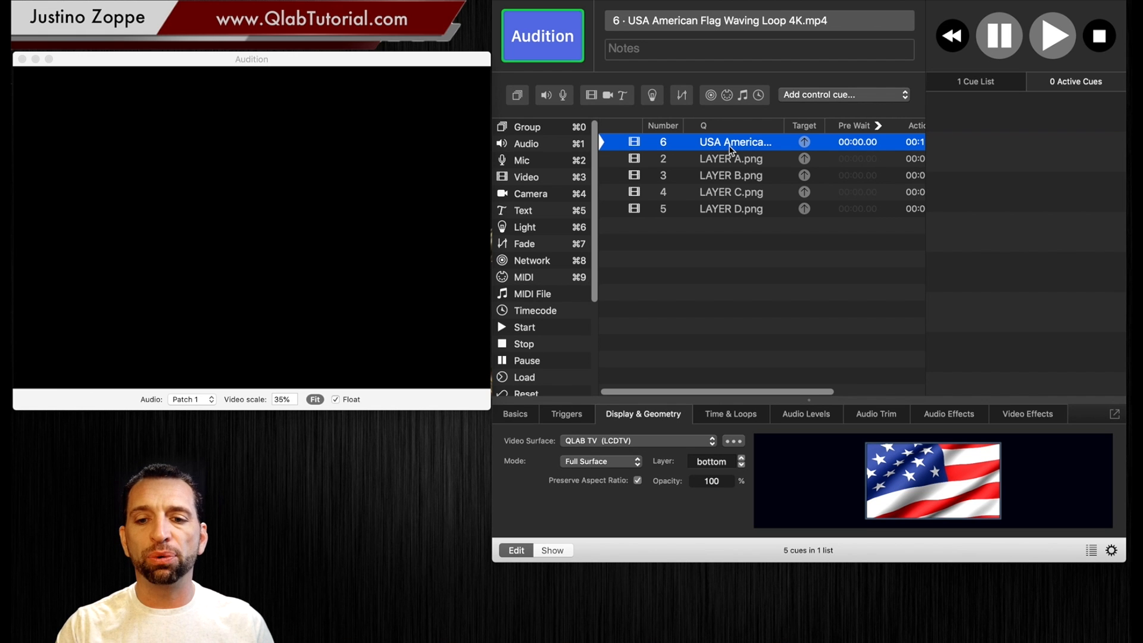
key(space)
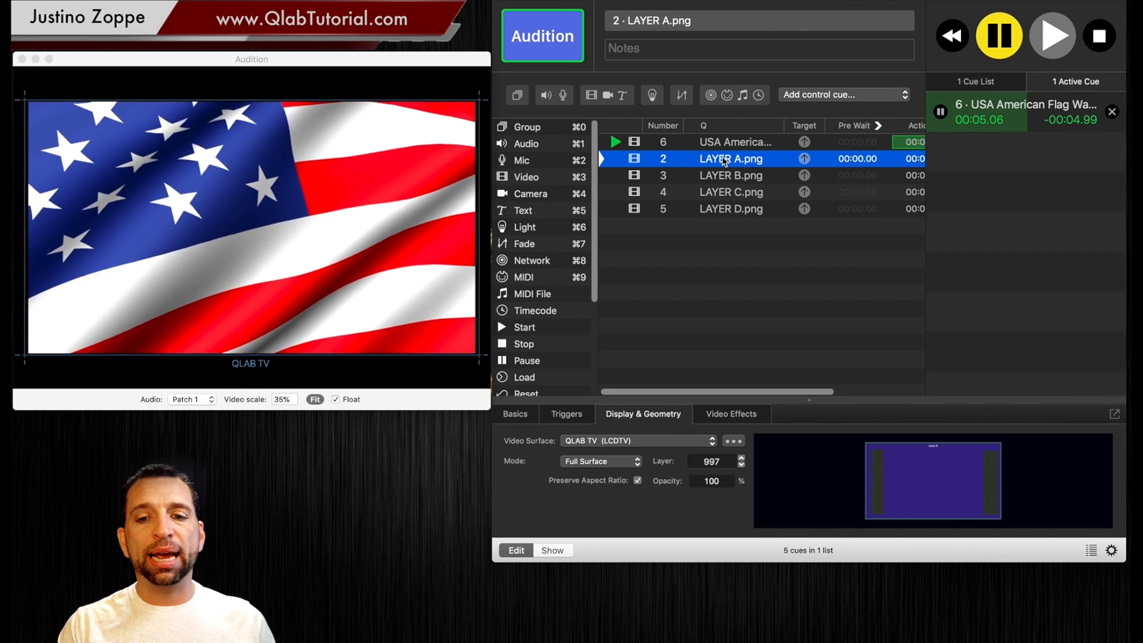
key(space)
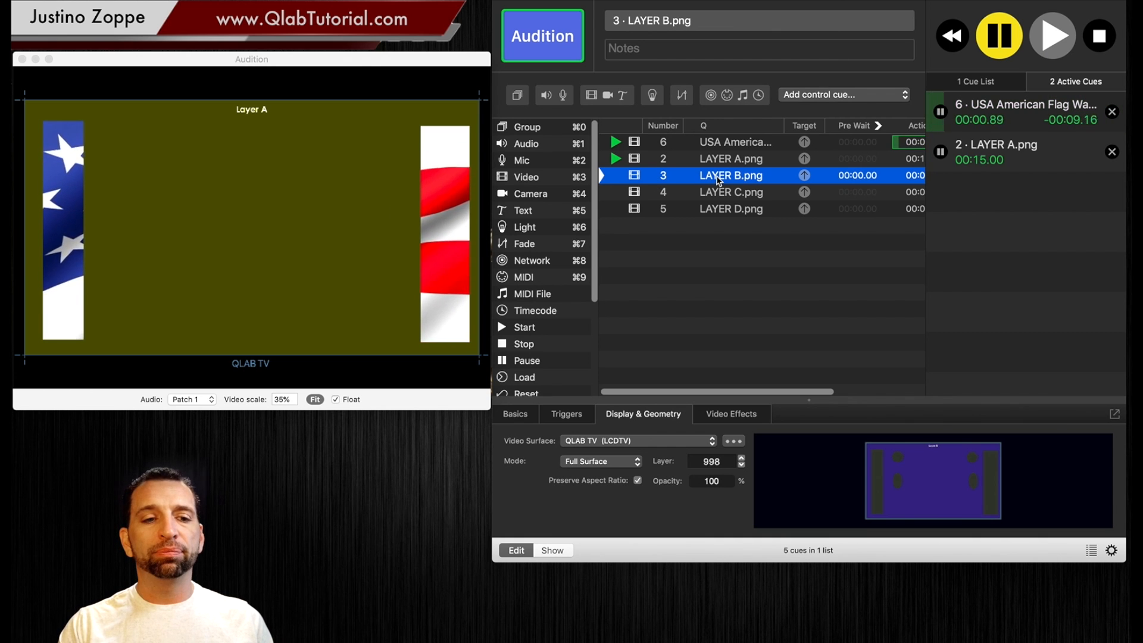
key(space)
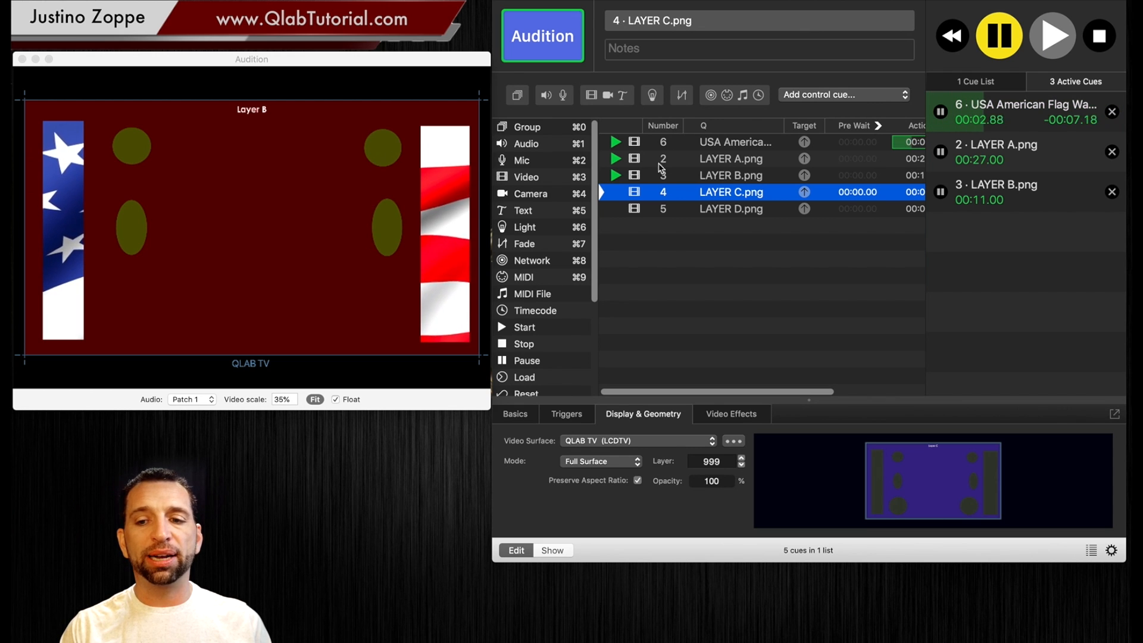
Stop the LAYER B.png and LAYER A.png cues, leaving the flag video running
click(1112, 191)
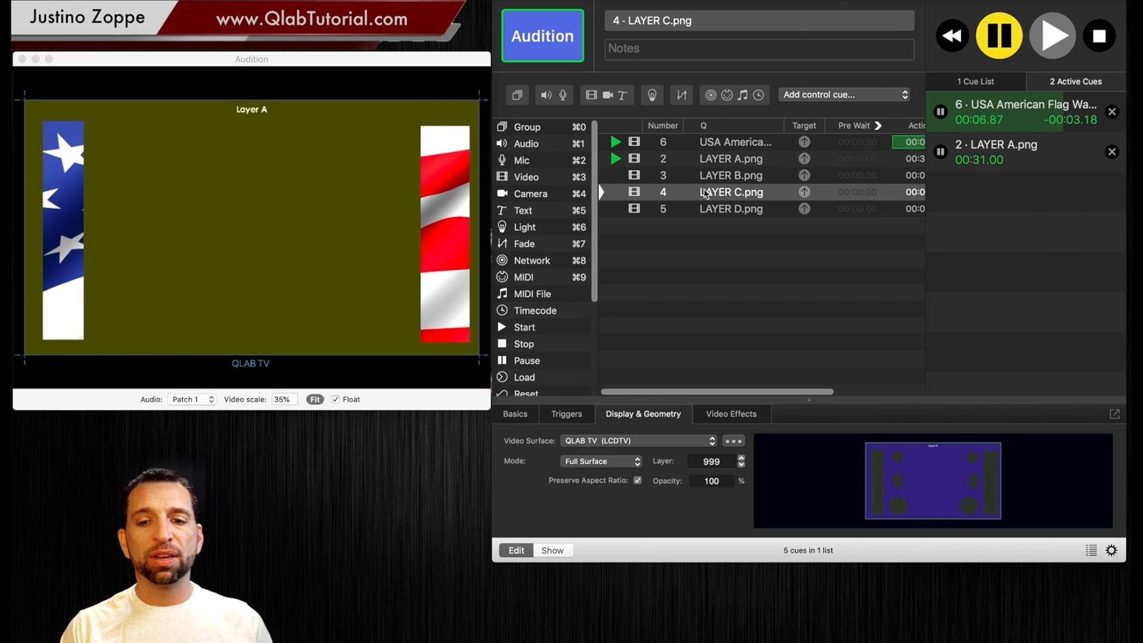
click(1112, 152)
Fire LAYER B, C and D over the flag video, stopping B and D along the way
click(726, 175)
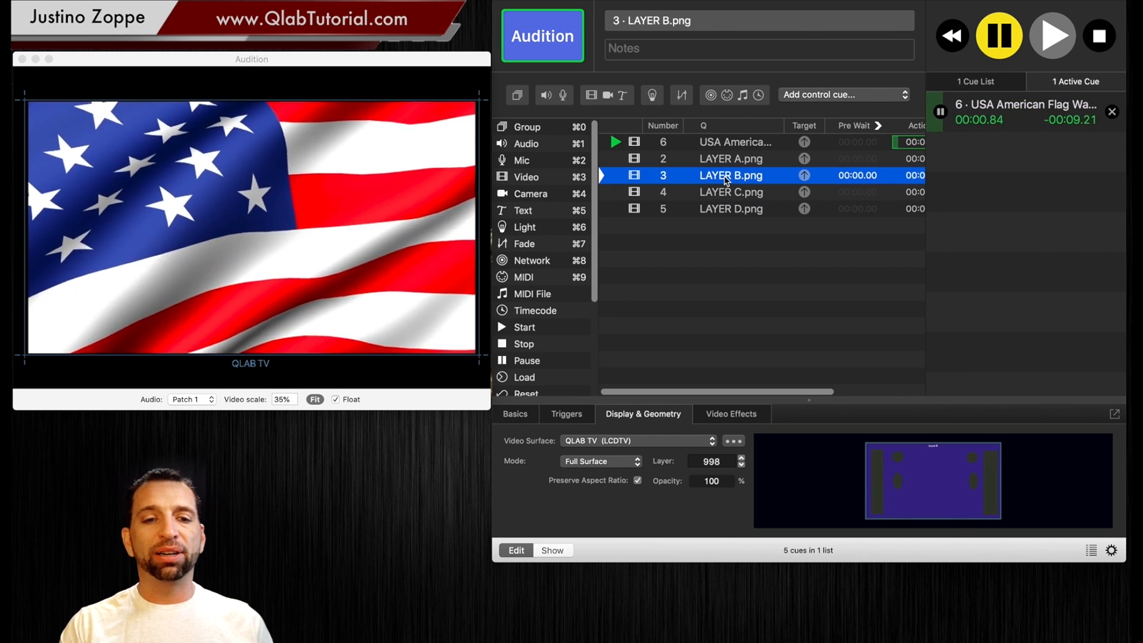
key(space)
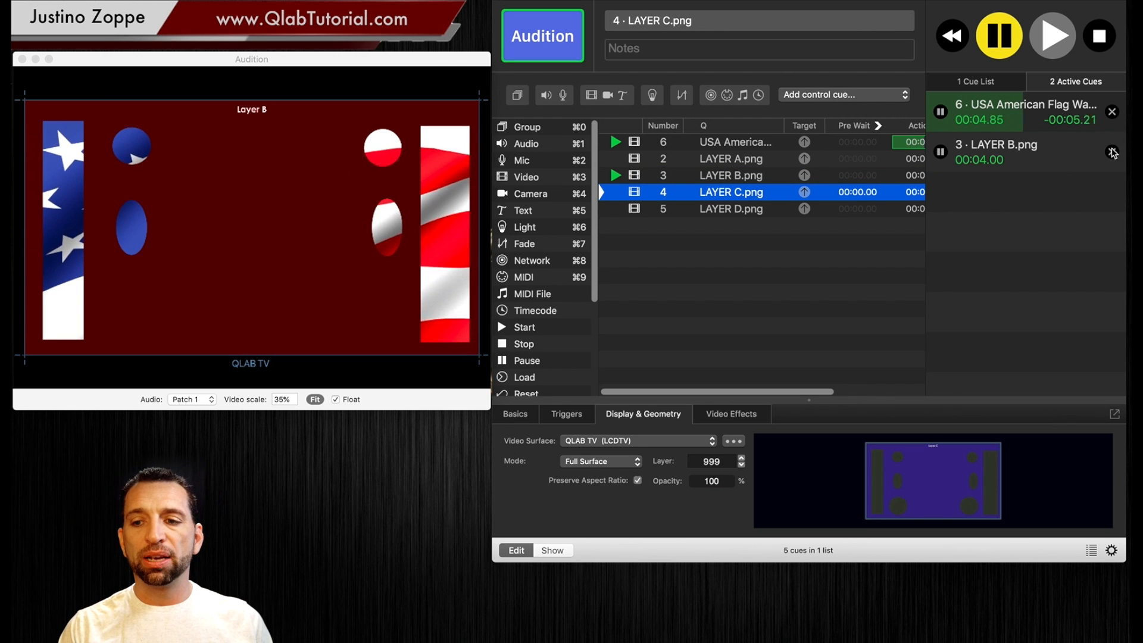
click(1112, 151)
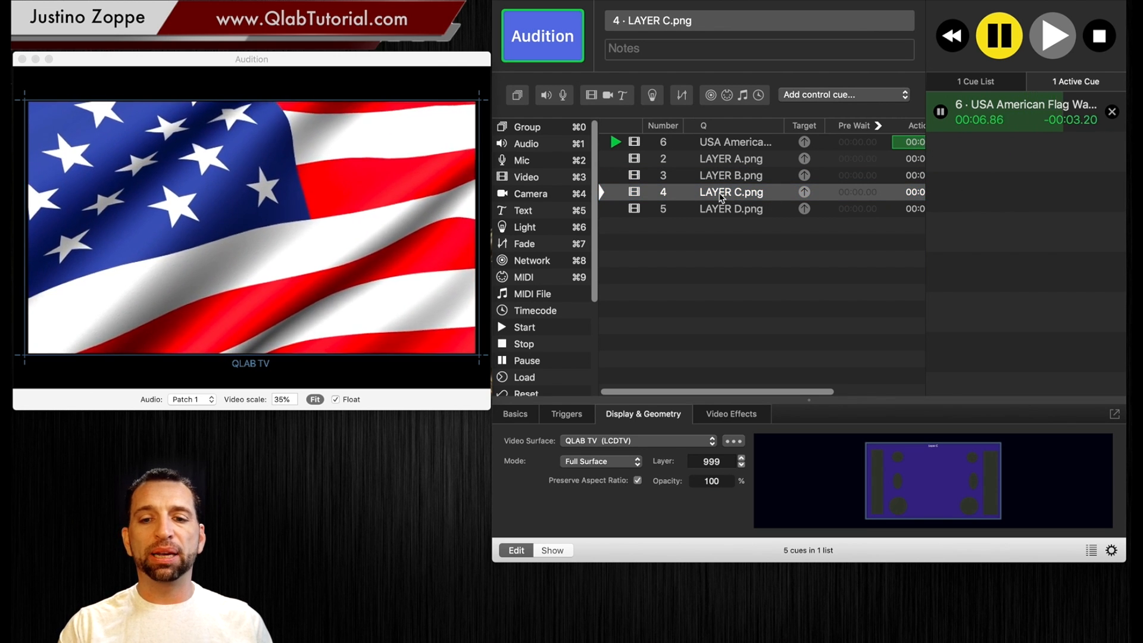
key(space)
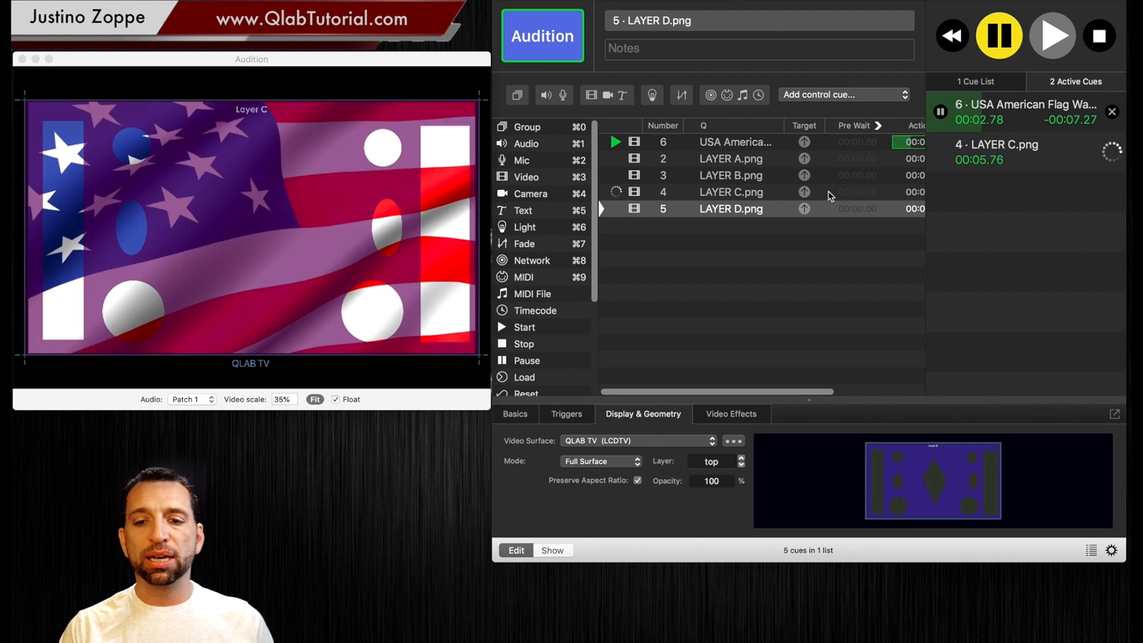
key(space)
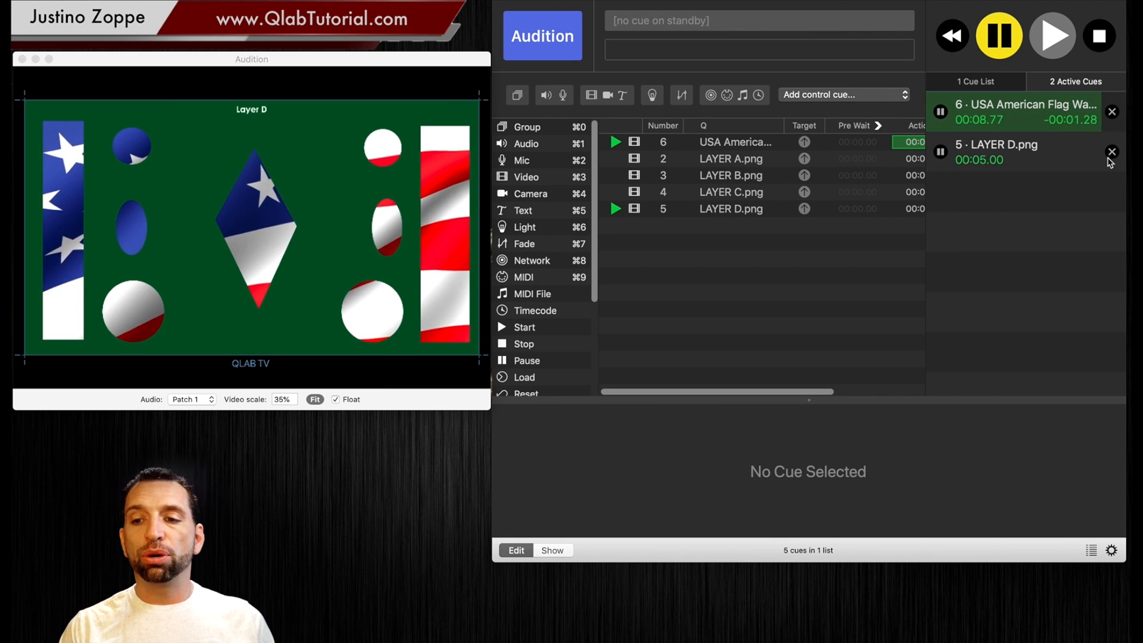
click(1114, 153)
Replay LAYER A through D in sequence from cue 2, then stop all running cues
click(726, 159)
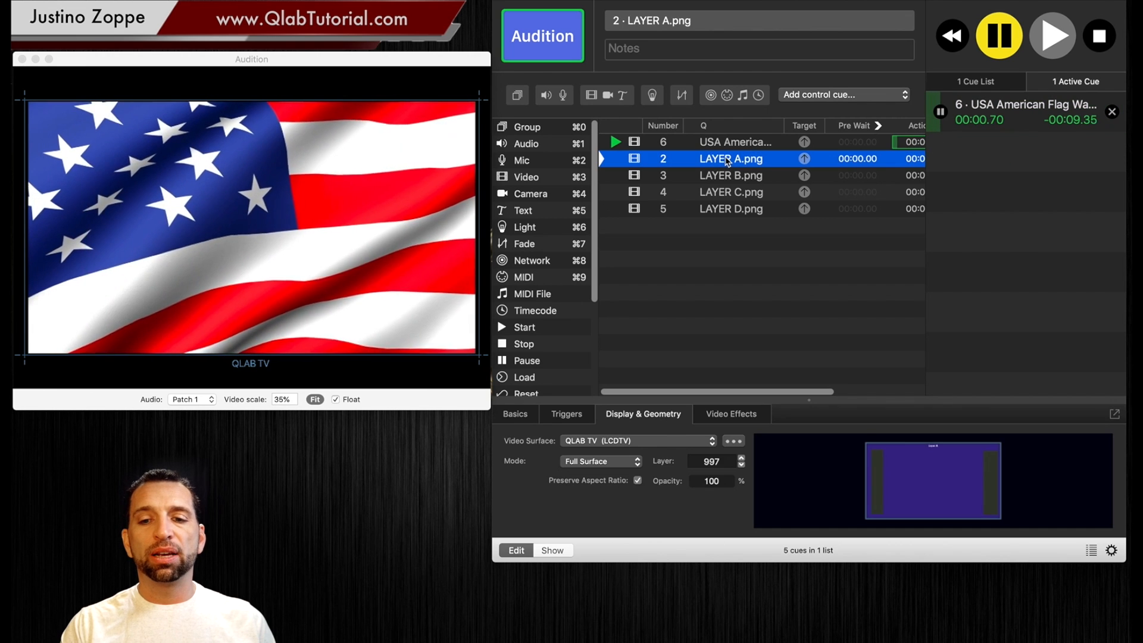
key(space)
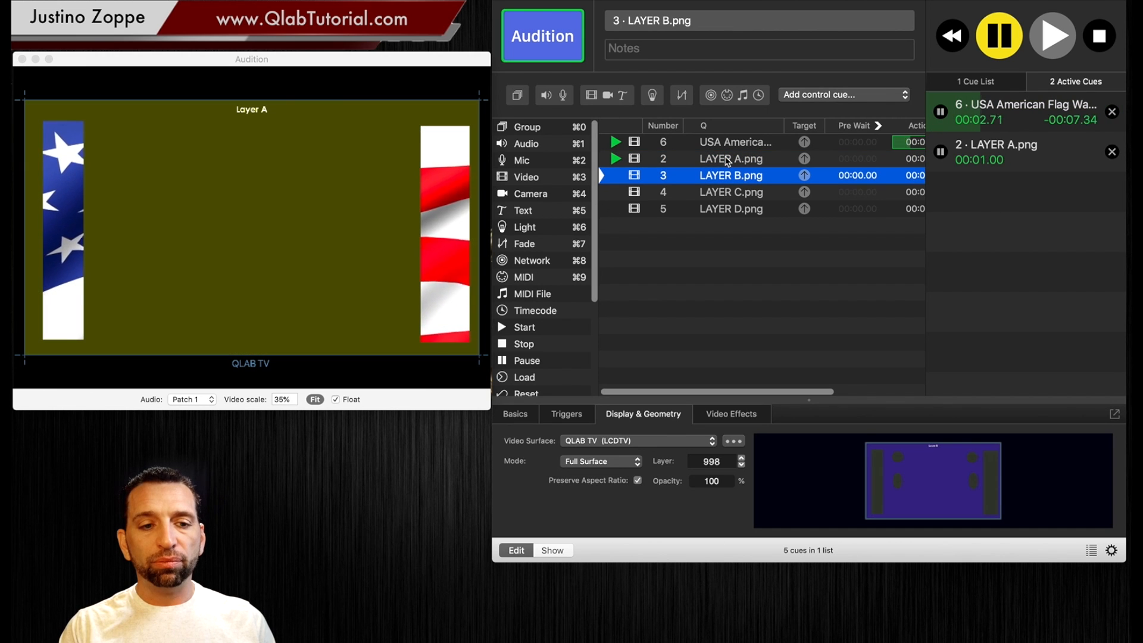
key(space)
key(space)
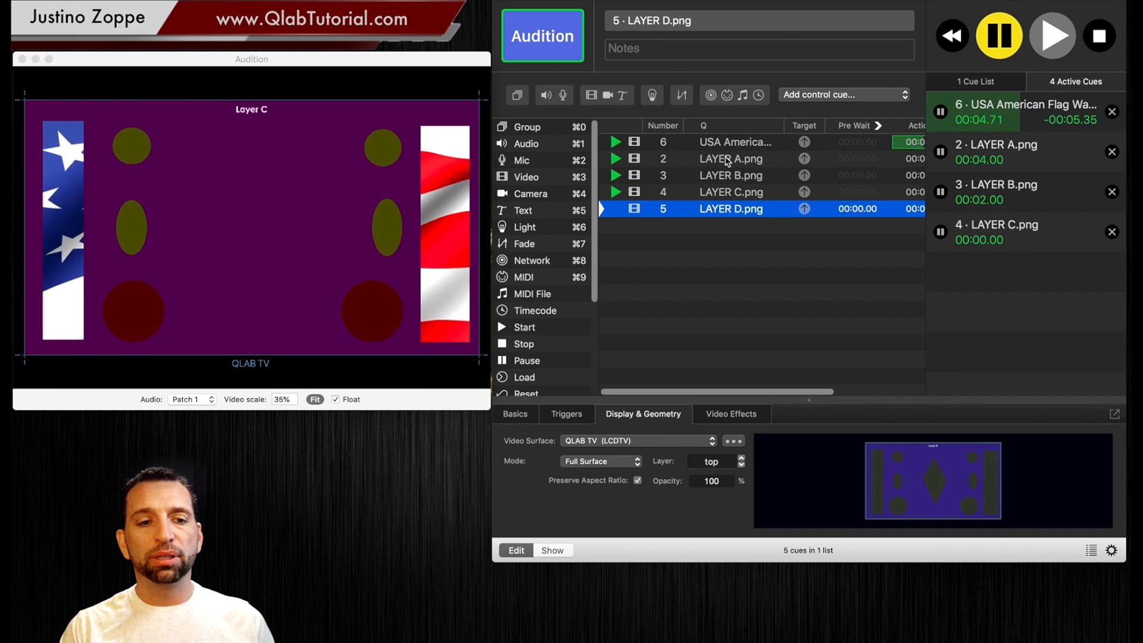
key(space)
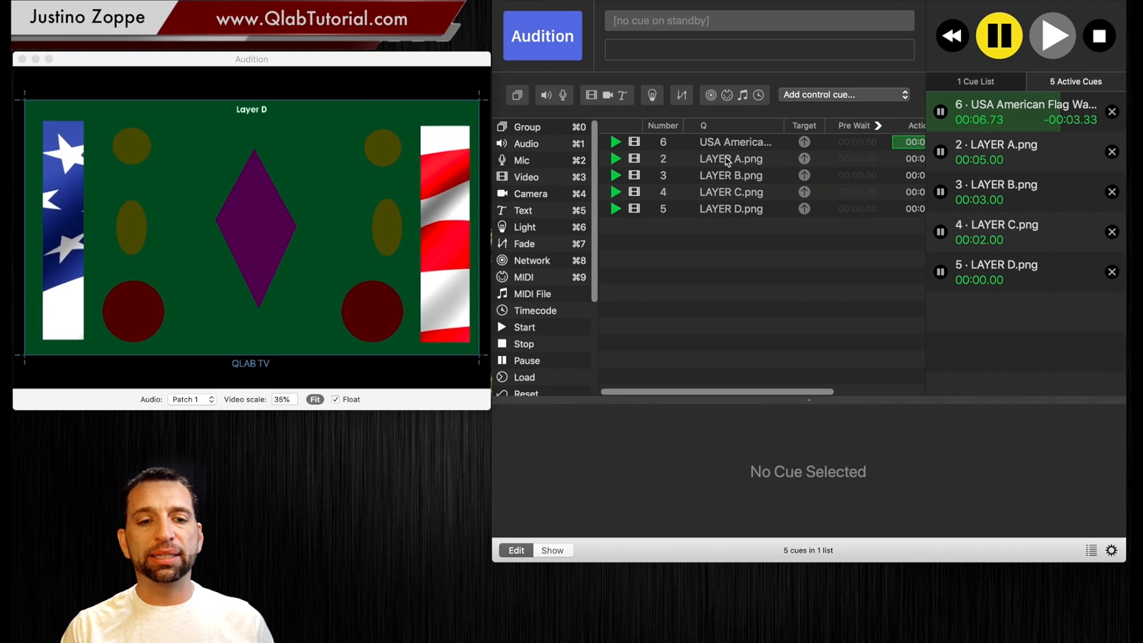
click(1100, 36)
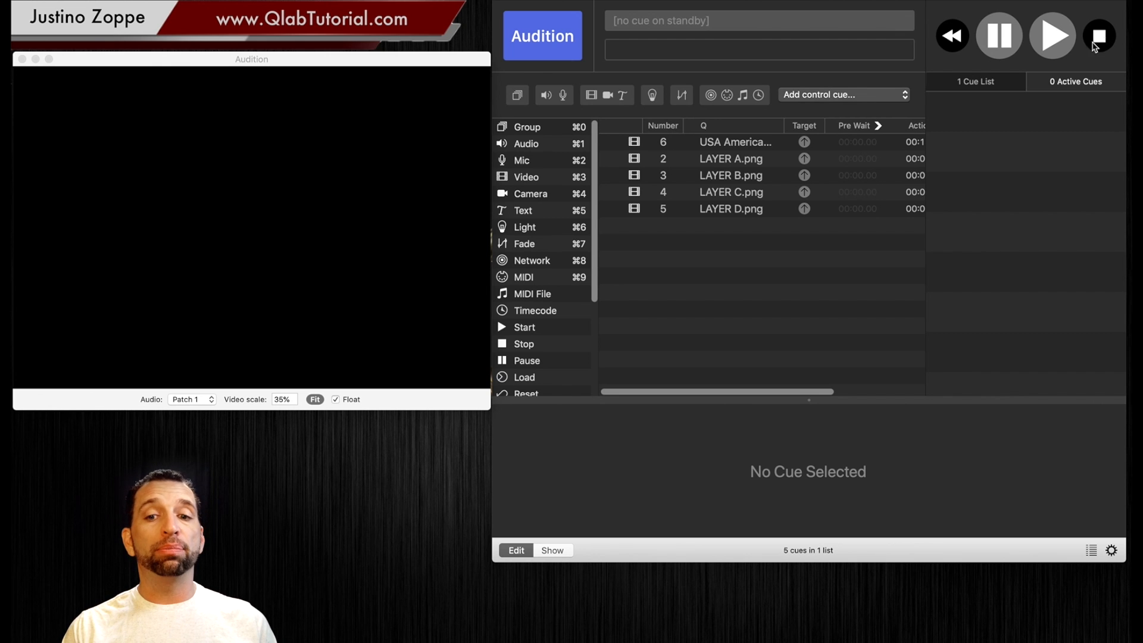
Start the flag video on the top layer, fire LAYER D.png, then stop the flag
click(731, 144)
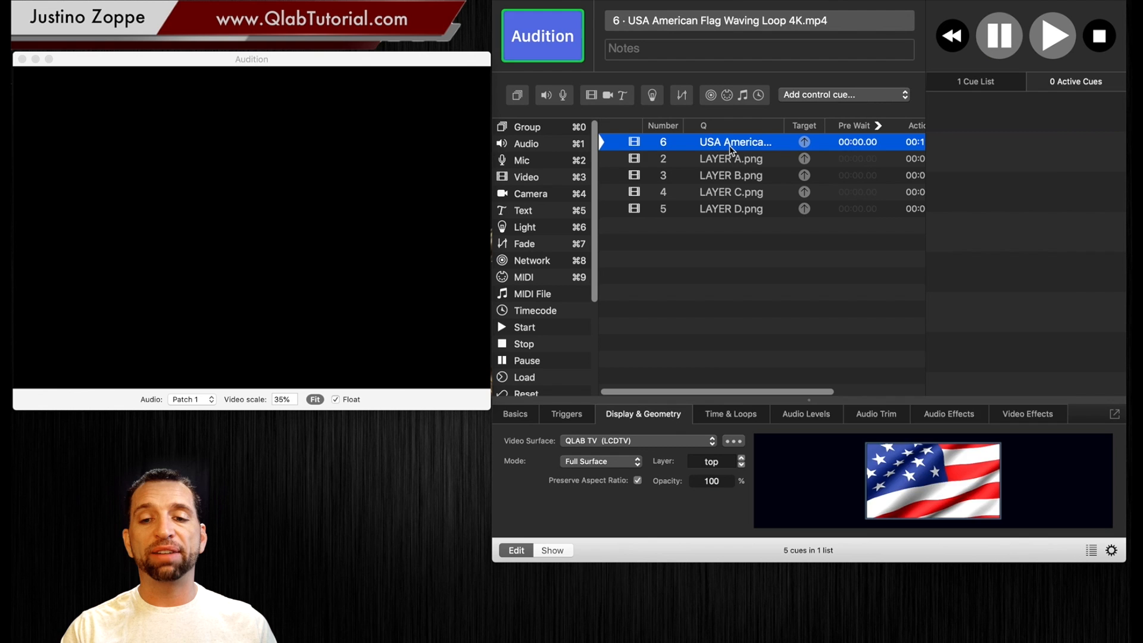
key(space)
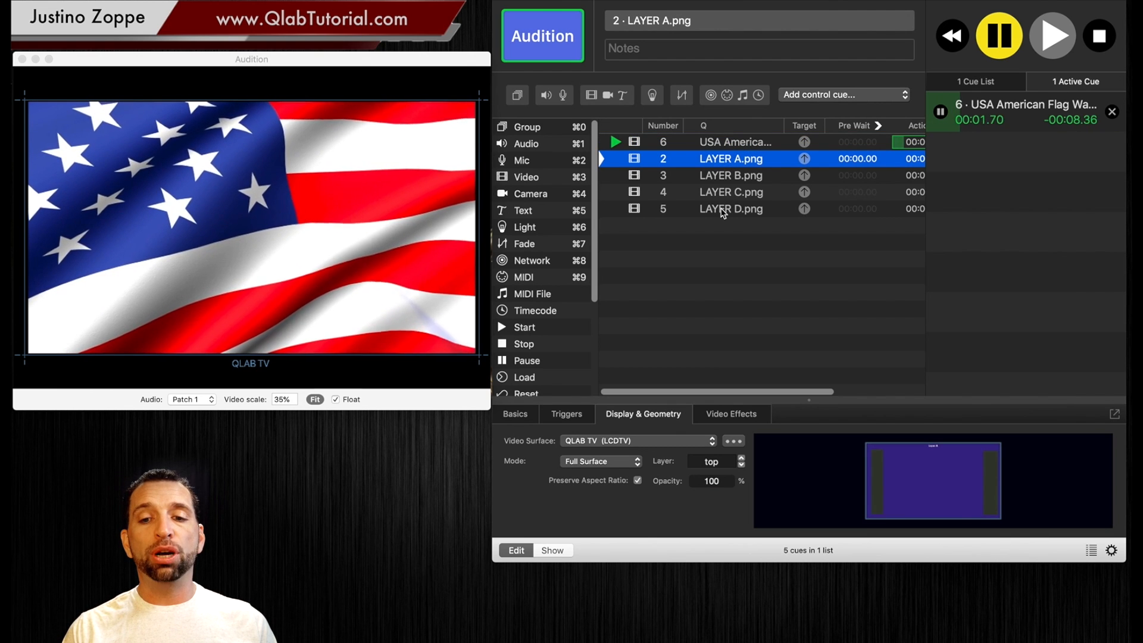
click(723, 209)
key(space)
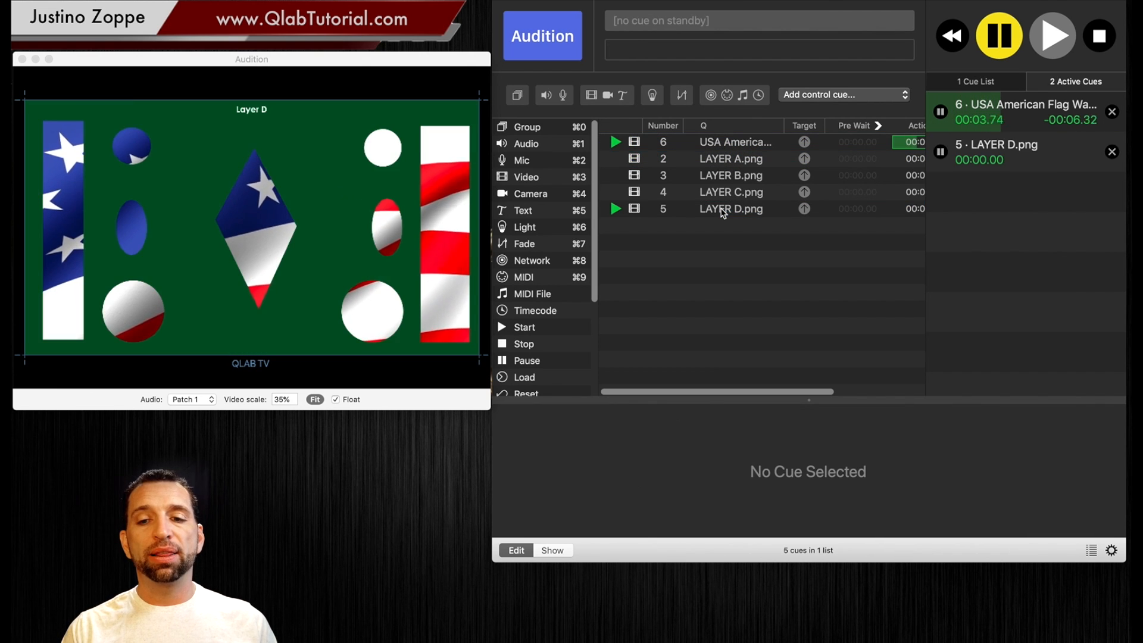
click(1114, 113)
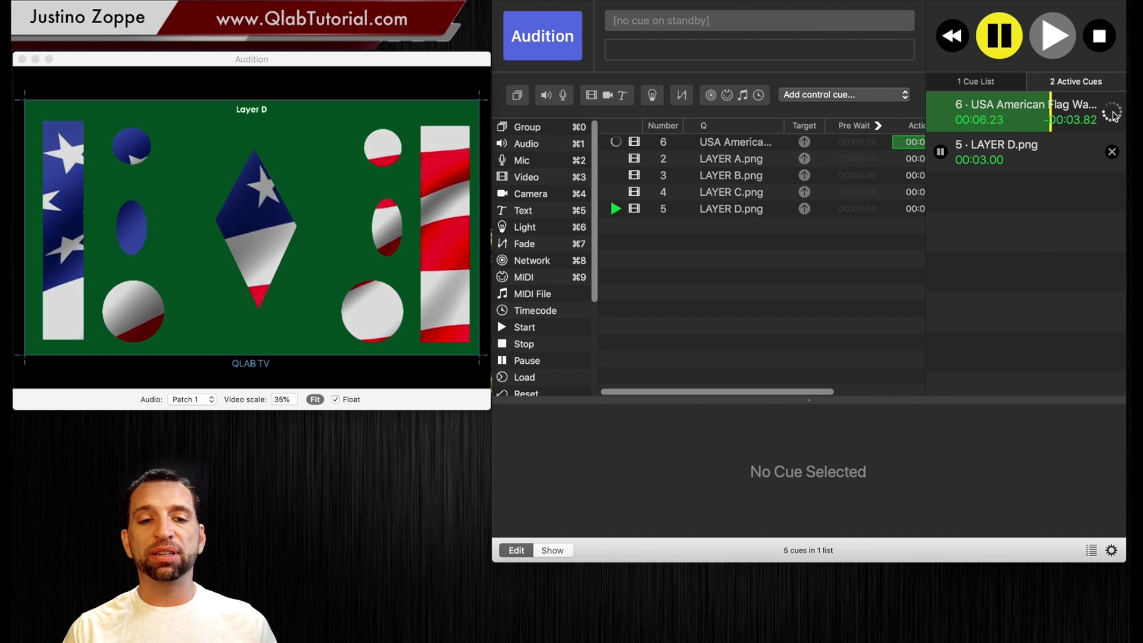
Replay the flag video with LAYER A and C fired over it, then stop all cues
click(748, 144)
key(space)
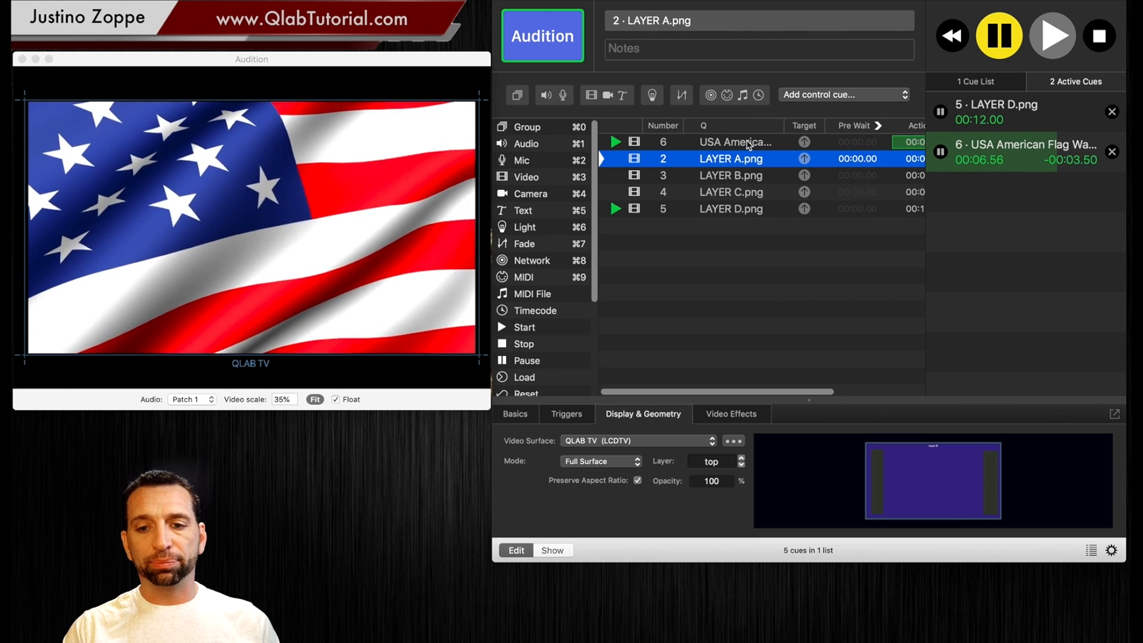
key(space)
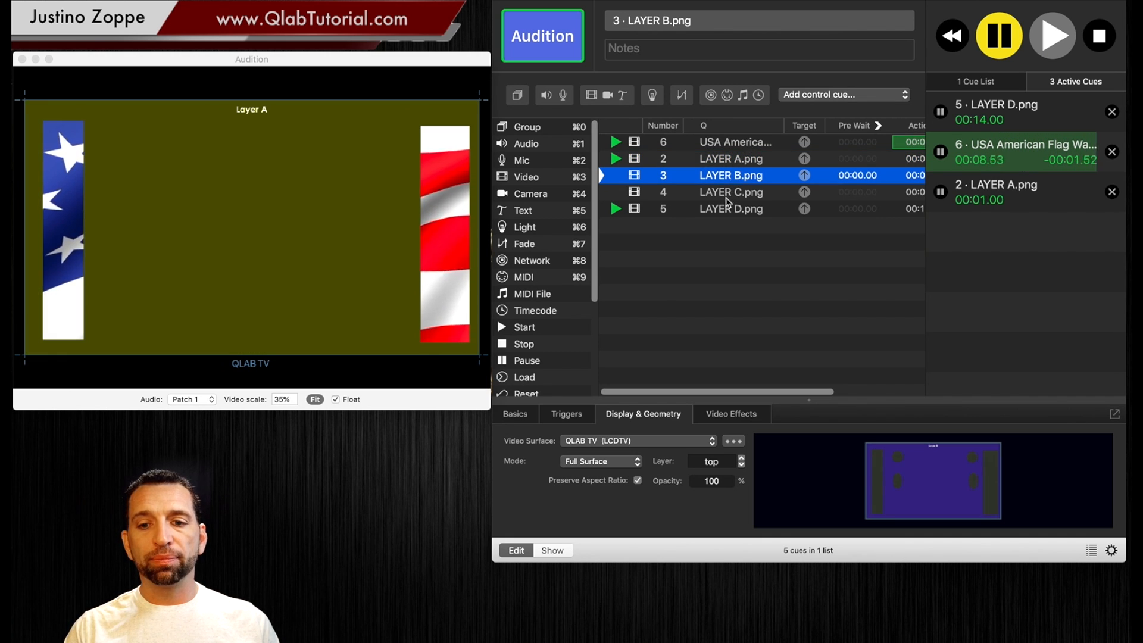
key(space)
key(space)
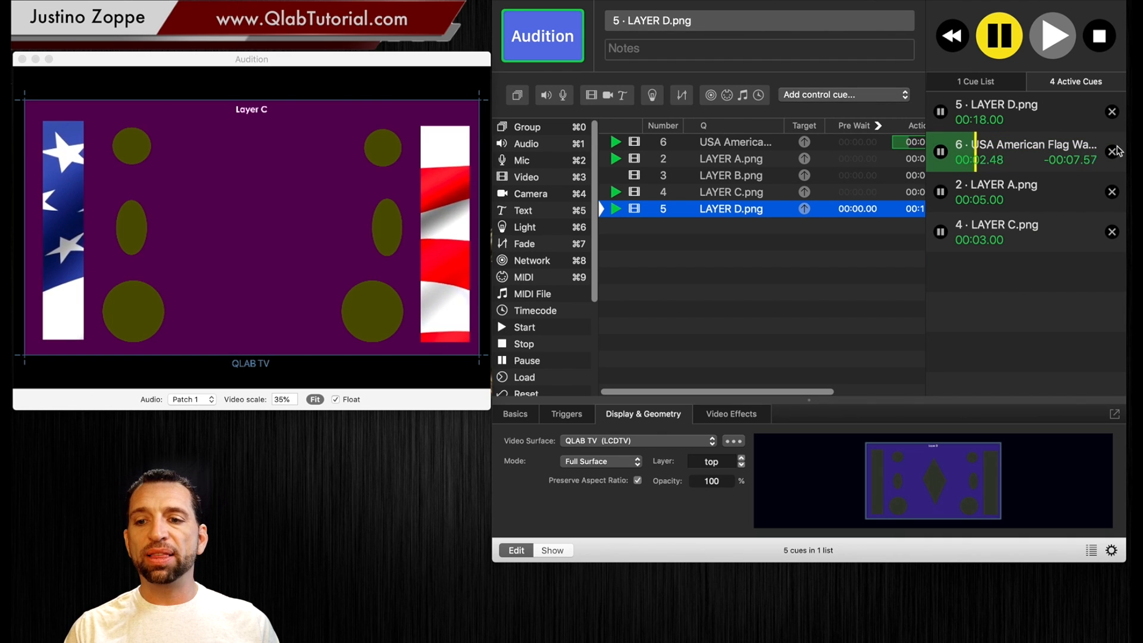
click(1100, 36)
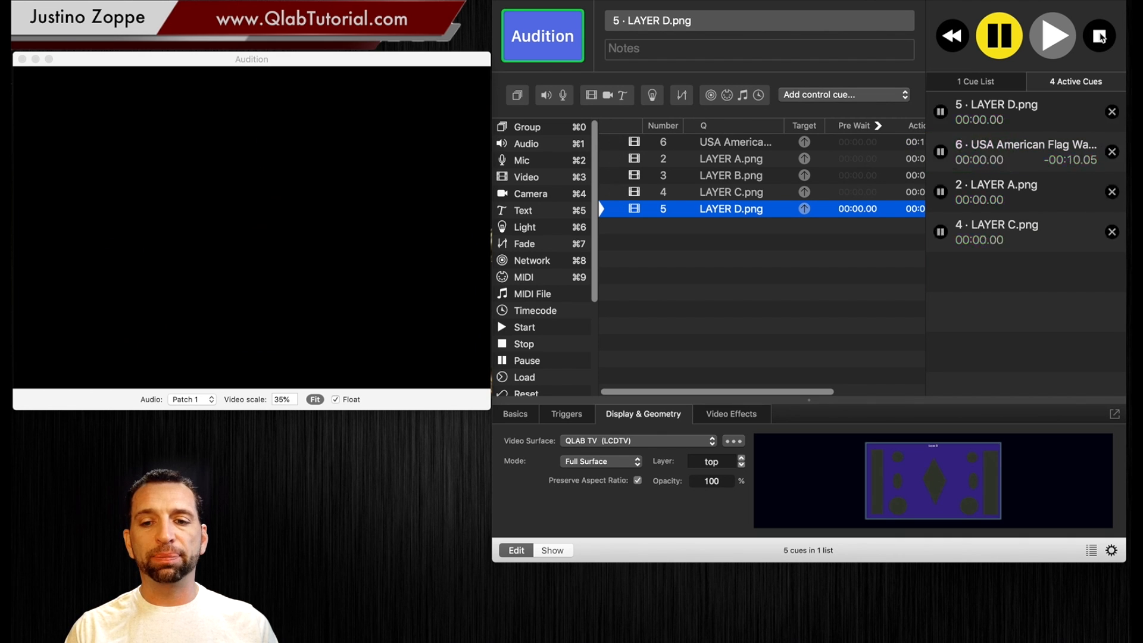
Set the flag video cue's layer back to bottom, then select LAYER D.png
click(728, 143)
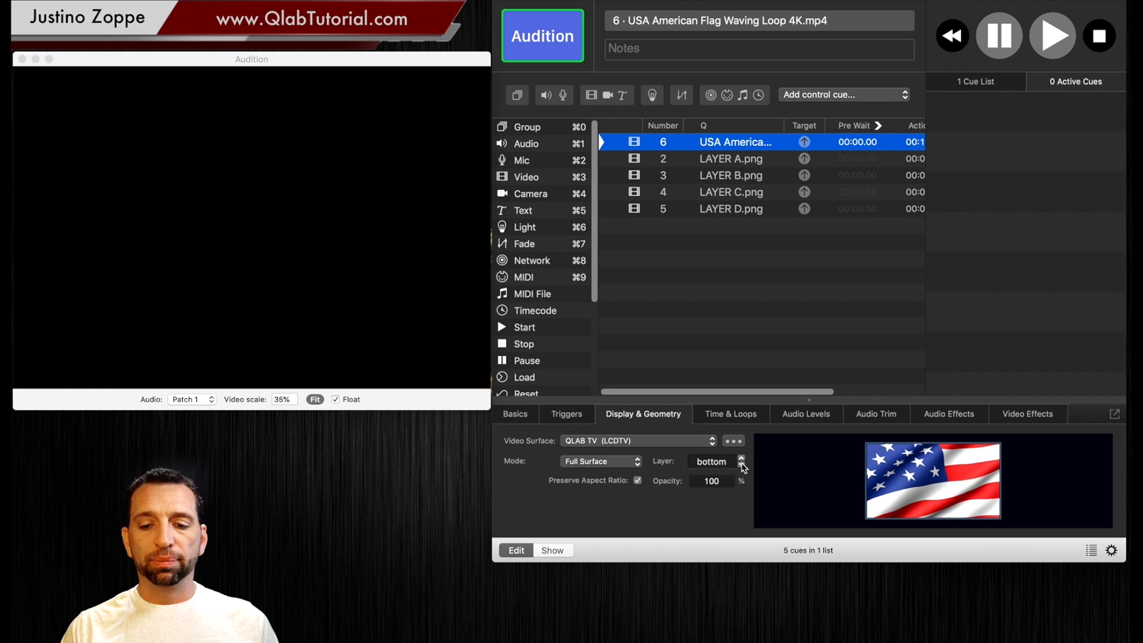
click(741, 457)
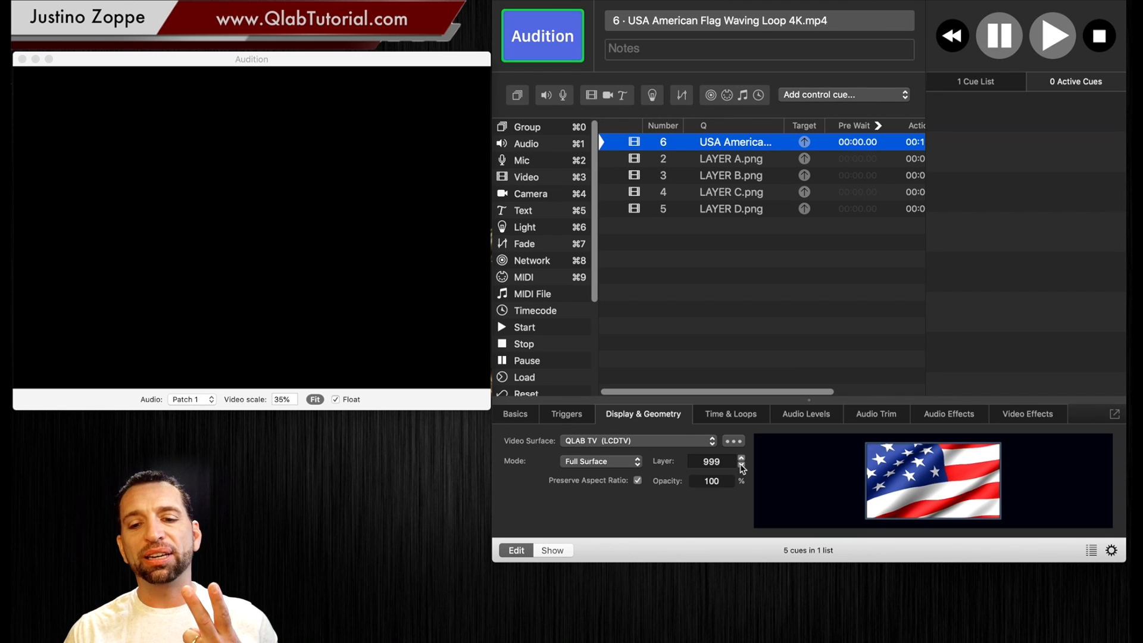
click(742, 467)
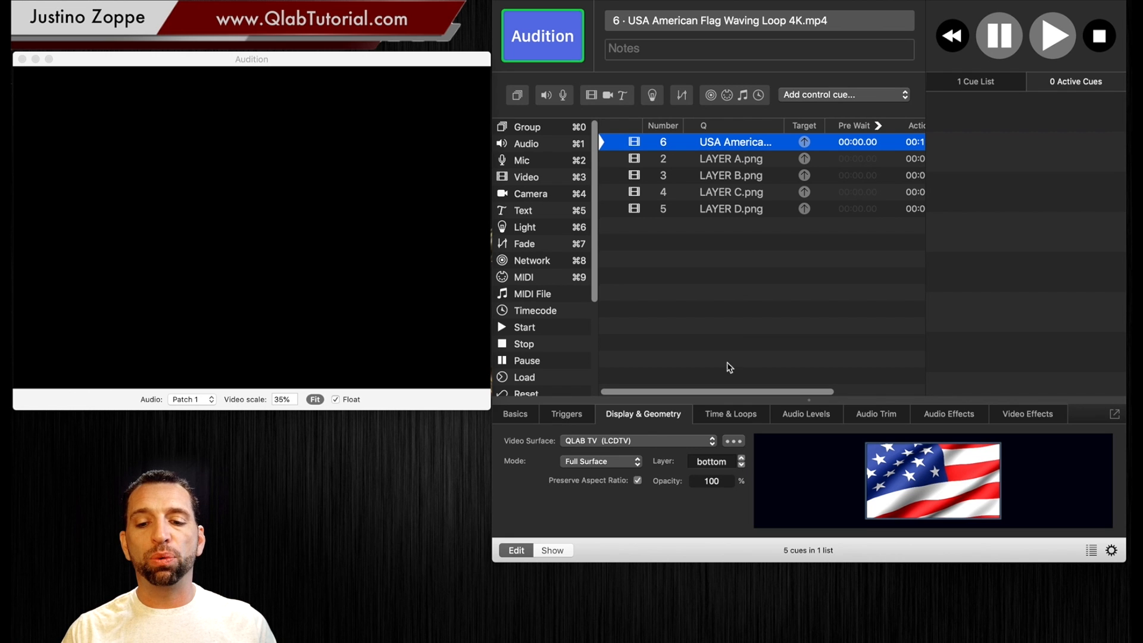
click(713, 209)
Fire LAYER D.png, start the flag video beneath it, then add LAYER A.png
key(space)
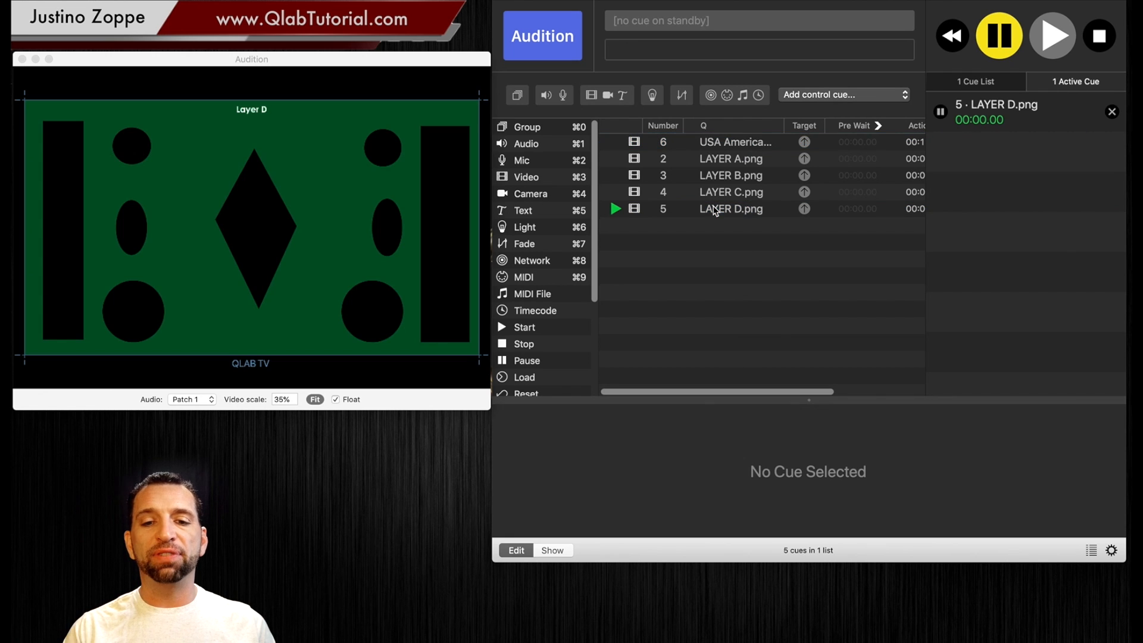
click(720, 143)
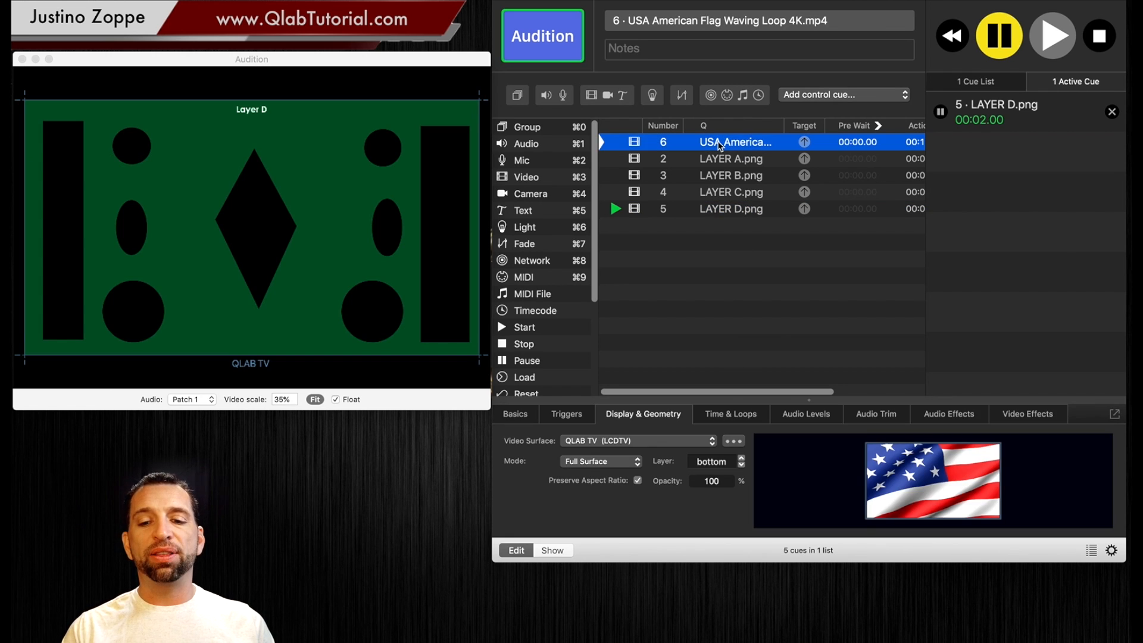
key(space)
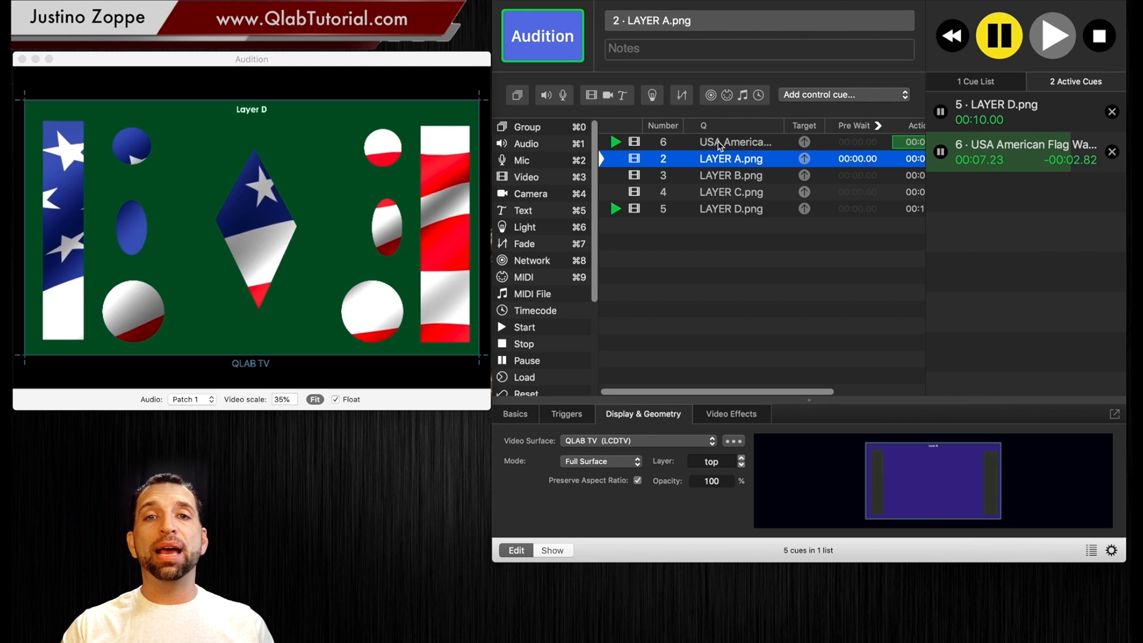
key(space)
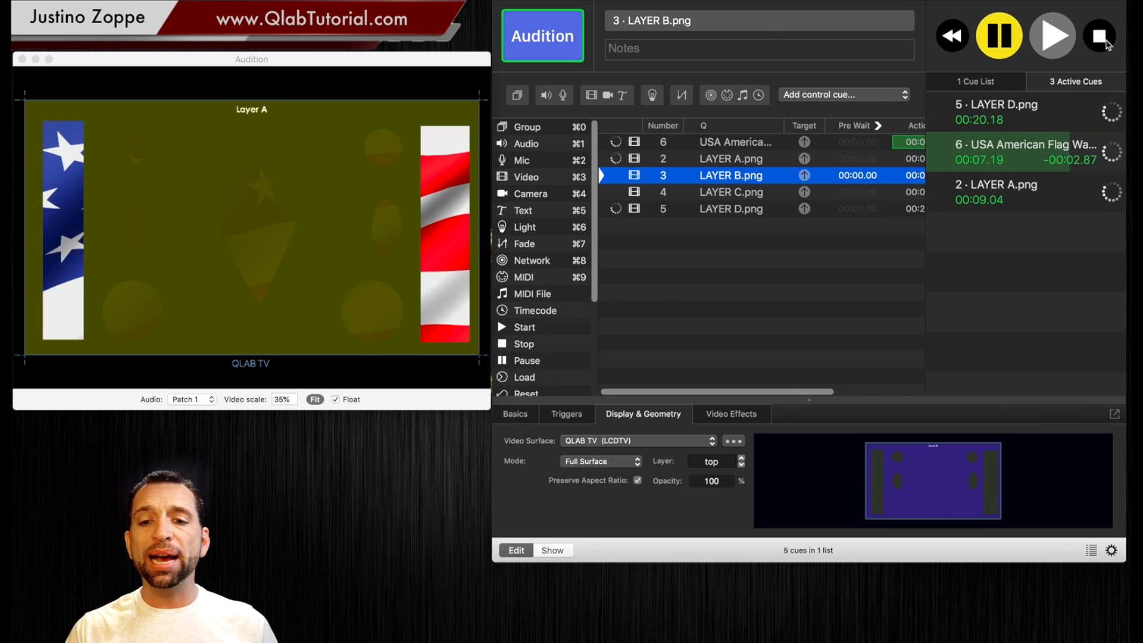
Stop everything, then fire the flag video and LAYER A–D in order from cue 6
key(Escape)
click(732, 143)
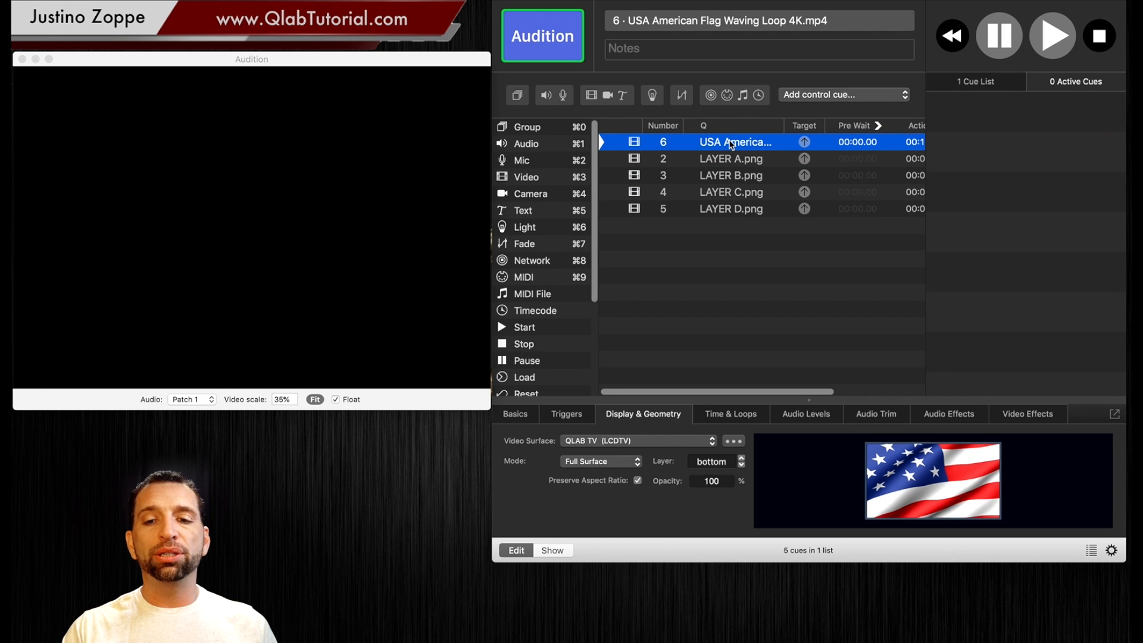
key(space)
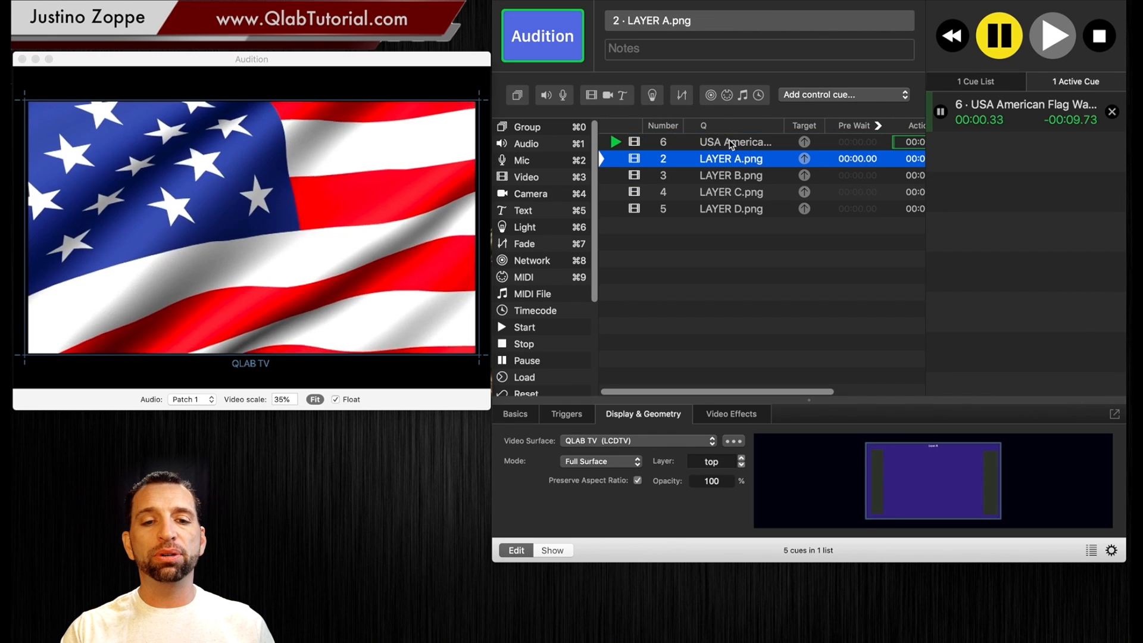
key(space)
key(space)
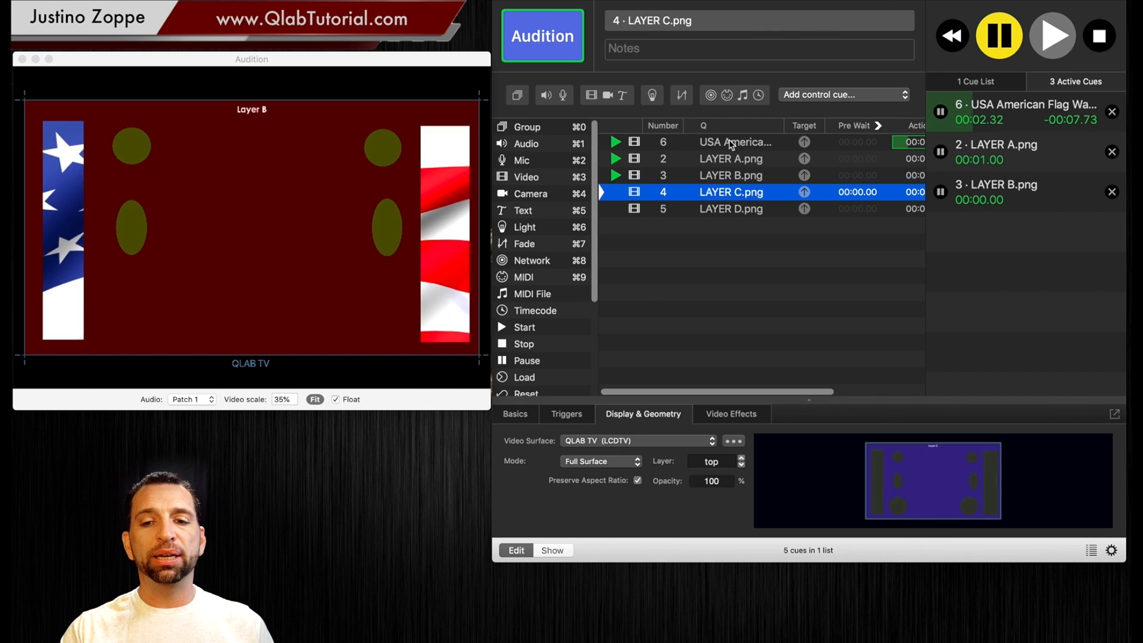
key(space)
key(space)
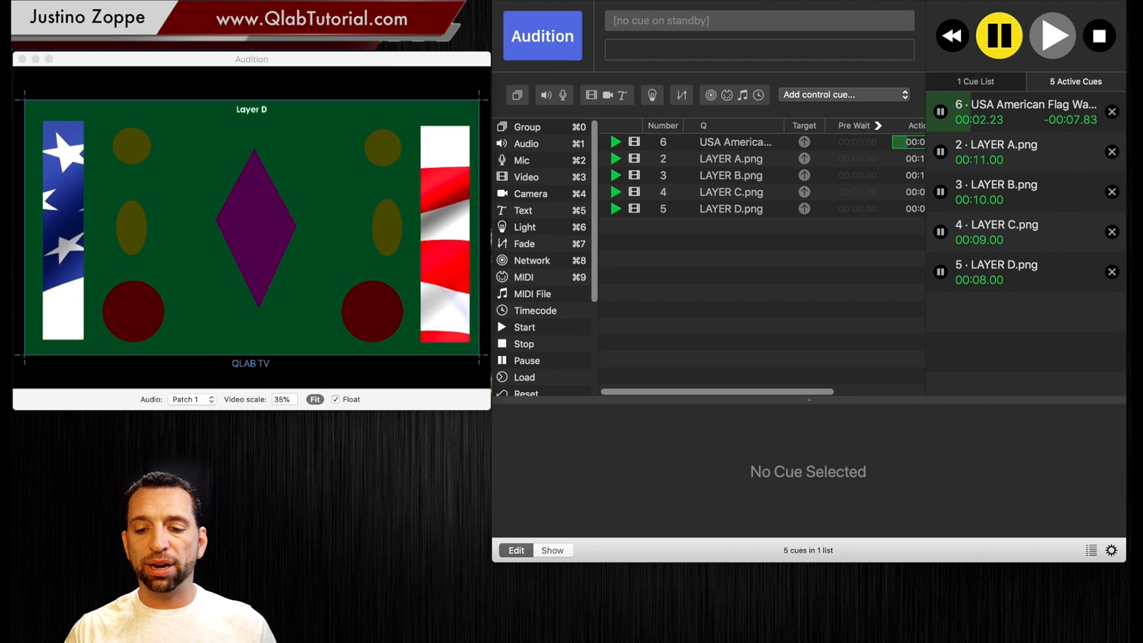
Place the reference composite beside a shrunken cue window and stop all cues
mouse_move(768, 527)
mouse_down()
mouse_move(748, 427)
mouse_move(625, 435)
mouse_up()
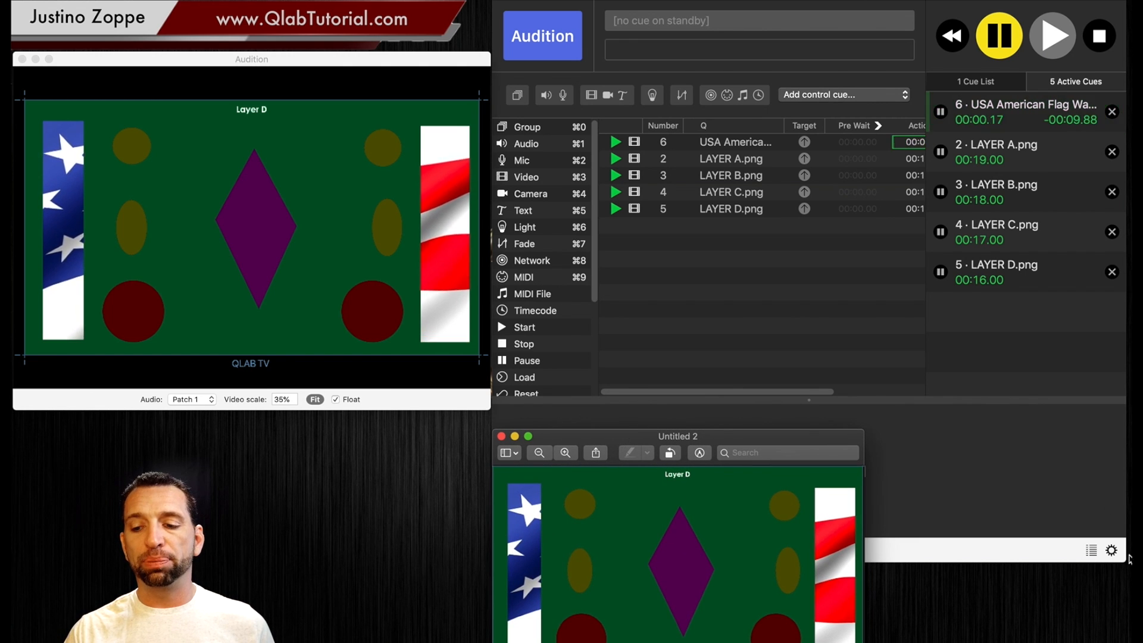
drag(1126, 562, 1107, 402)
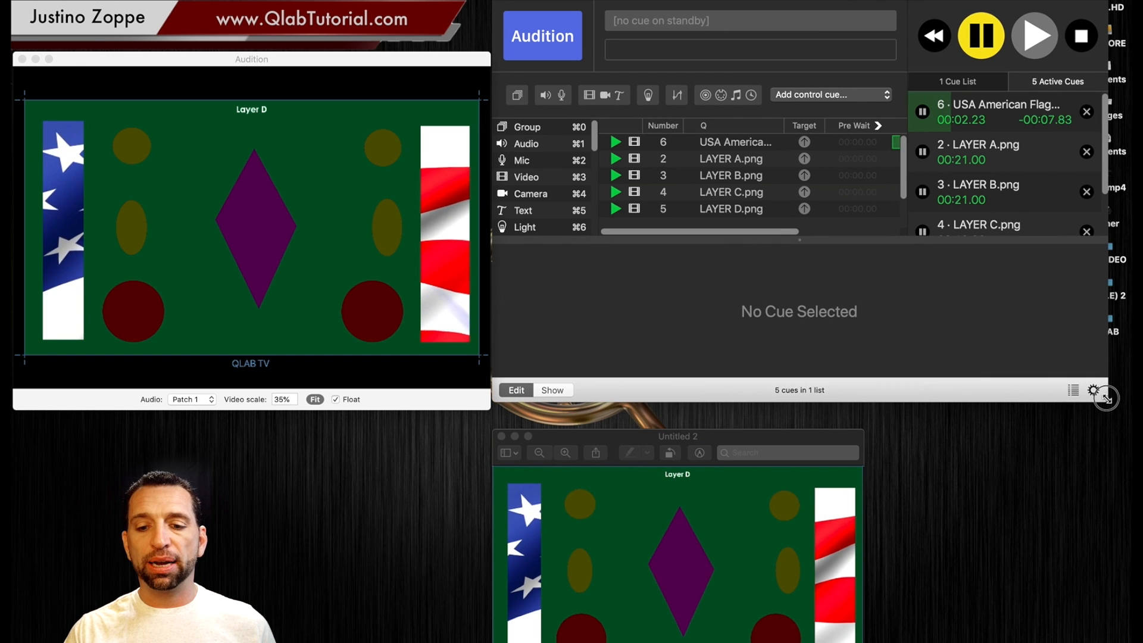
mouse_move(766, 437)
mouse_down()
mouse_move(753, 351)
mouse_move(753, 384)
mouse_up()
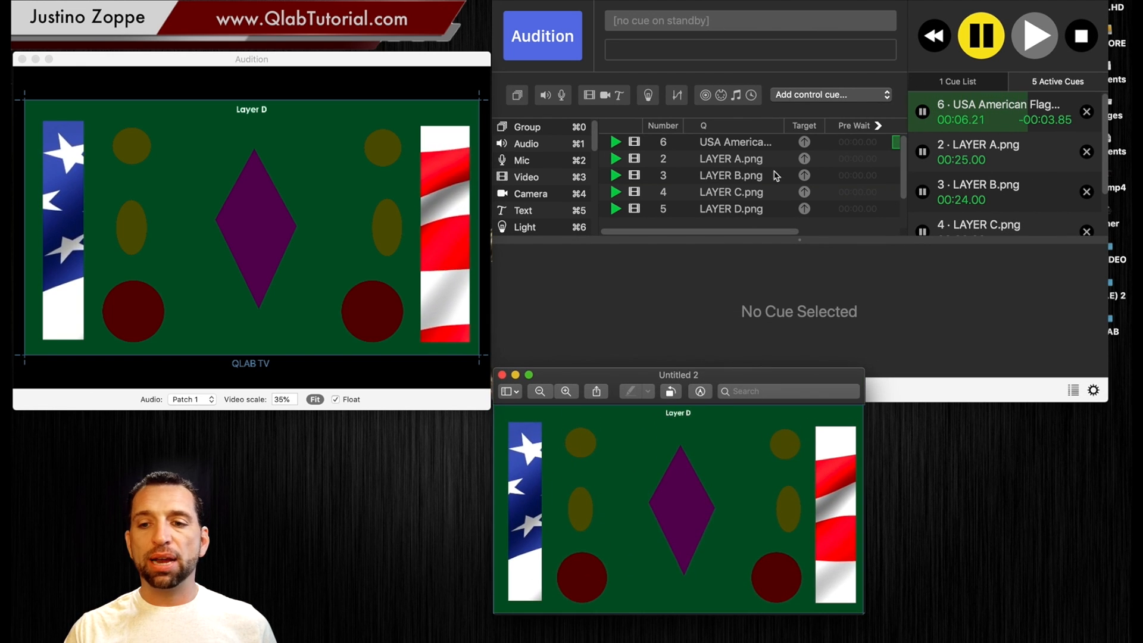
click(1080, 36)
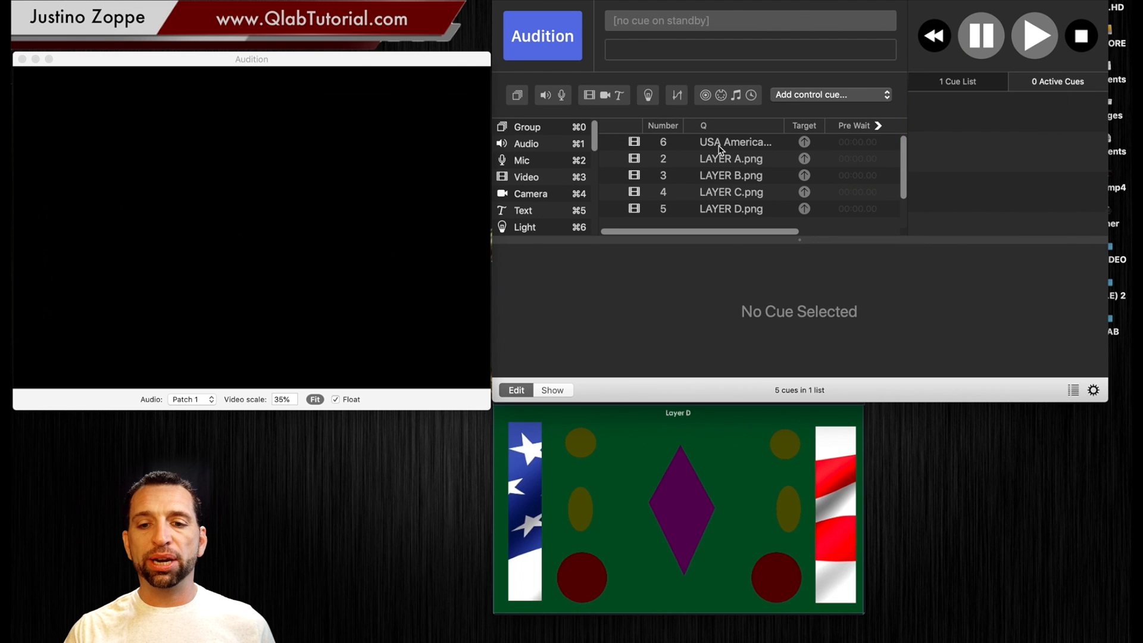
click(719, 143)
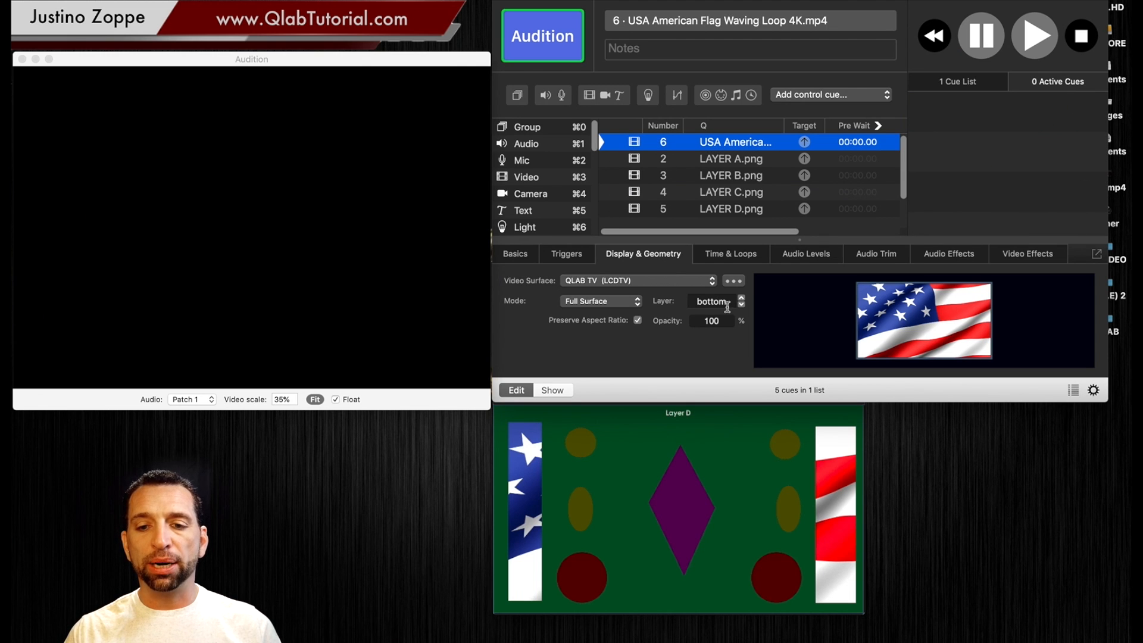
click(730, 162)
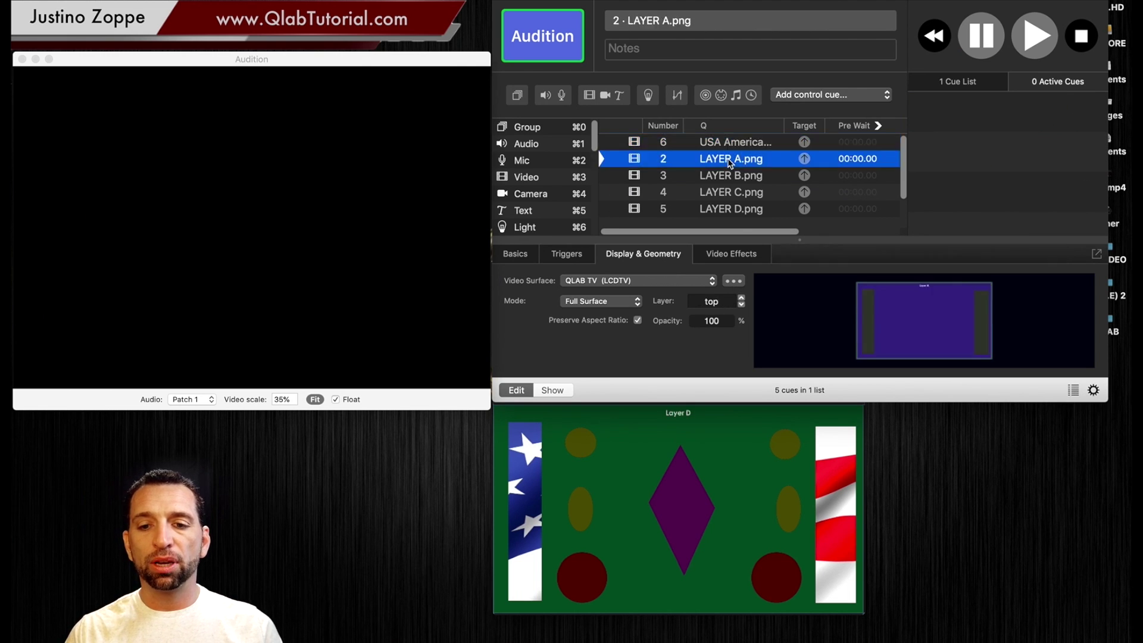
click(723, 212)
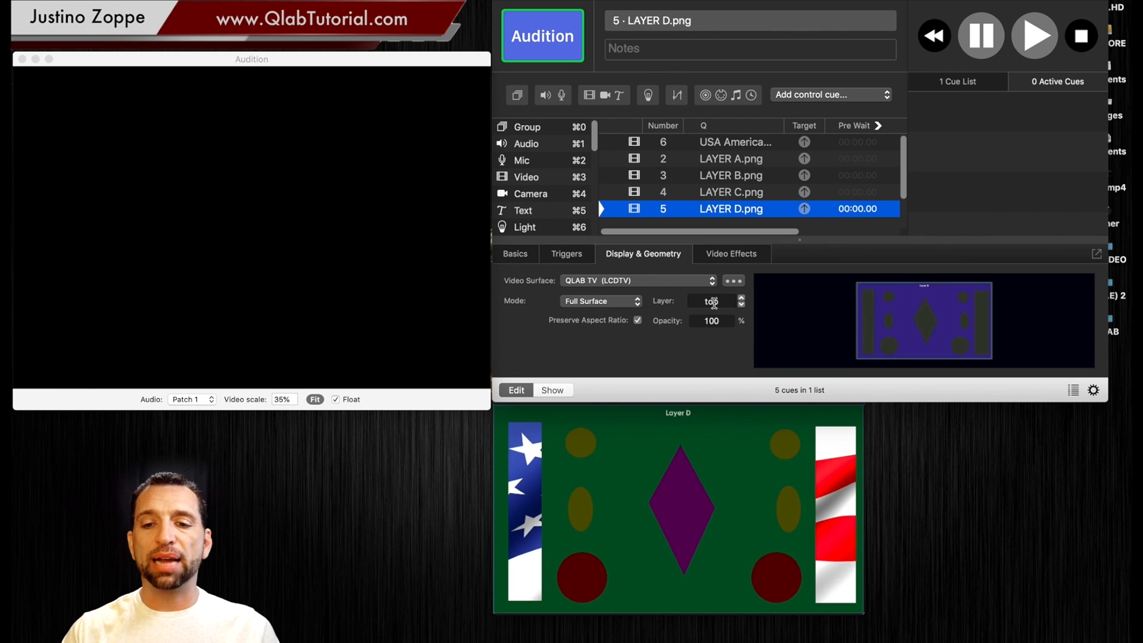
click(724, 193)
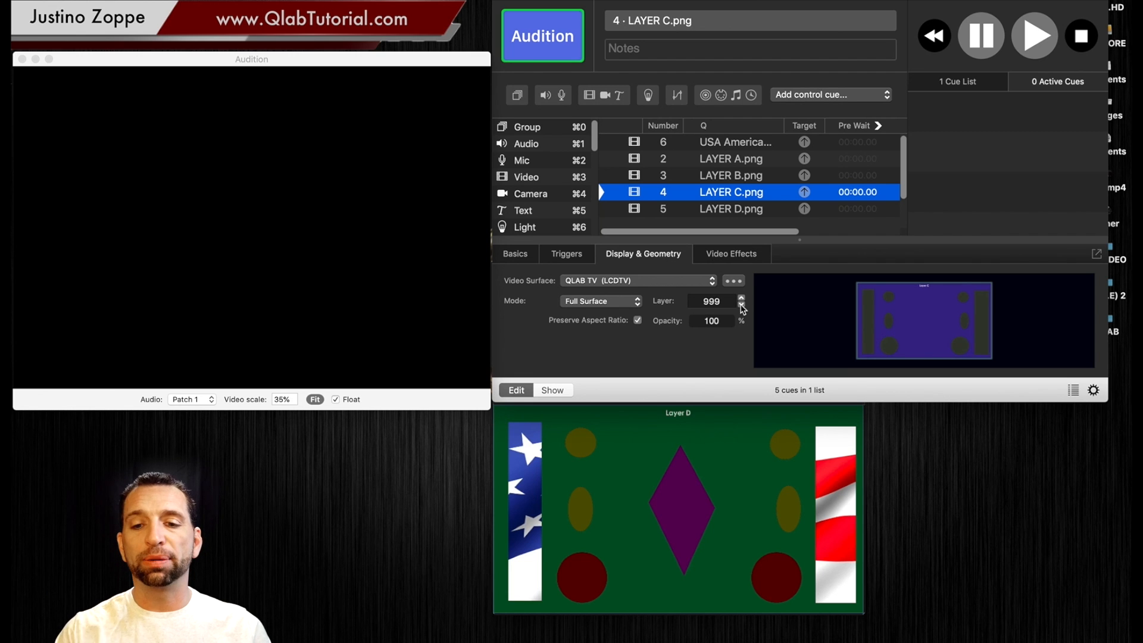
Lower LAYER A.png to layer 997, with flag on bottom and LAYER D on top
click(738, 179)
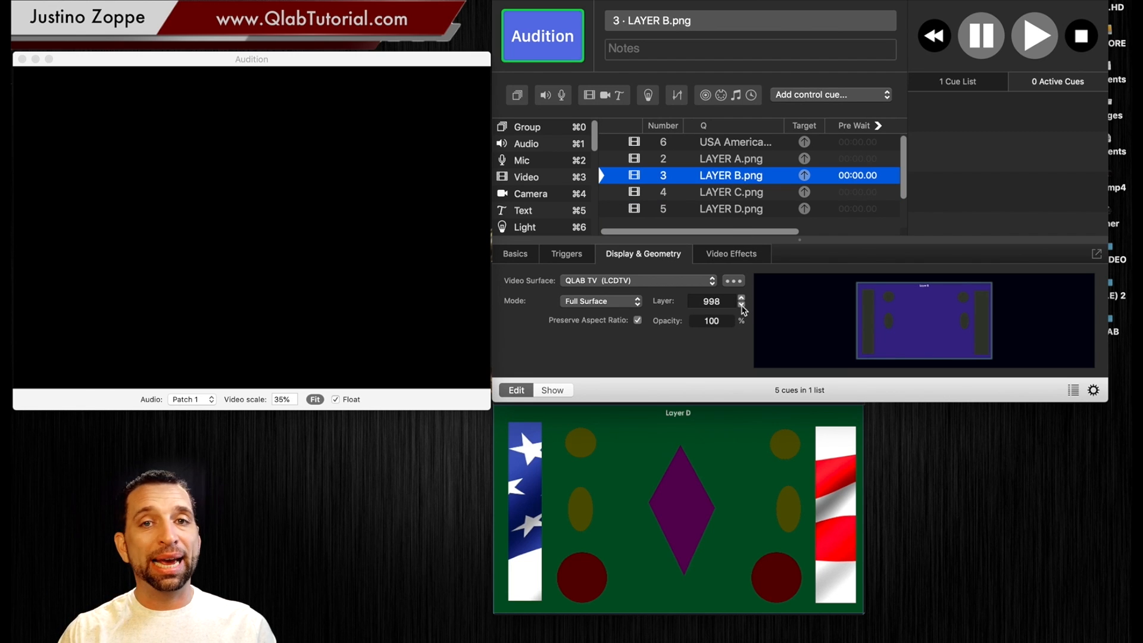
click(735, 160)
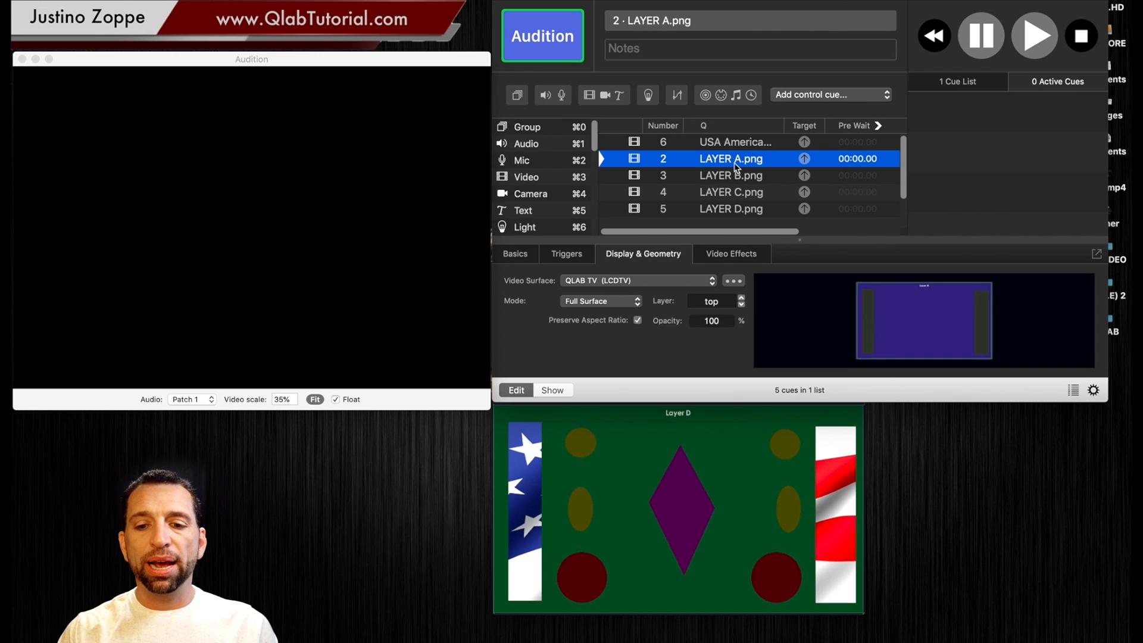
click(741, 304)
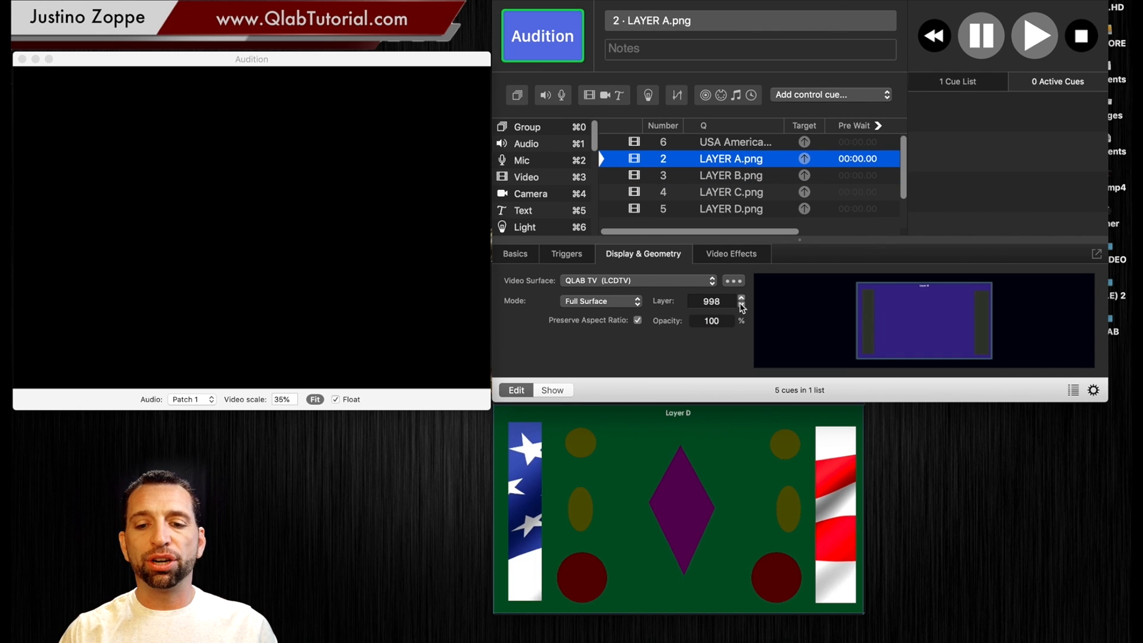
click(735, 144)
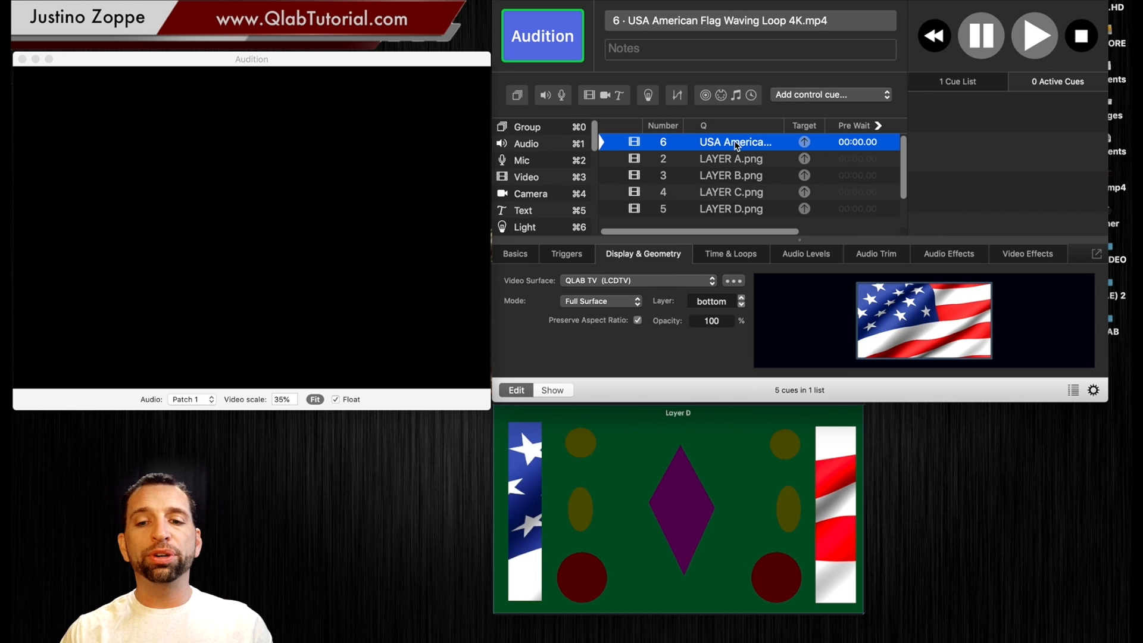
click(725, 210)
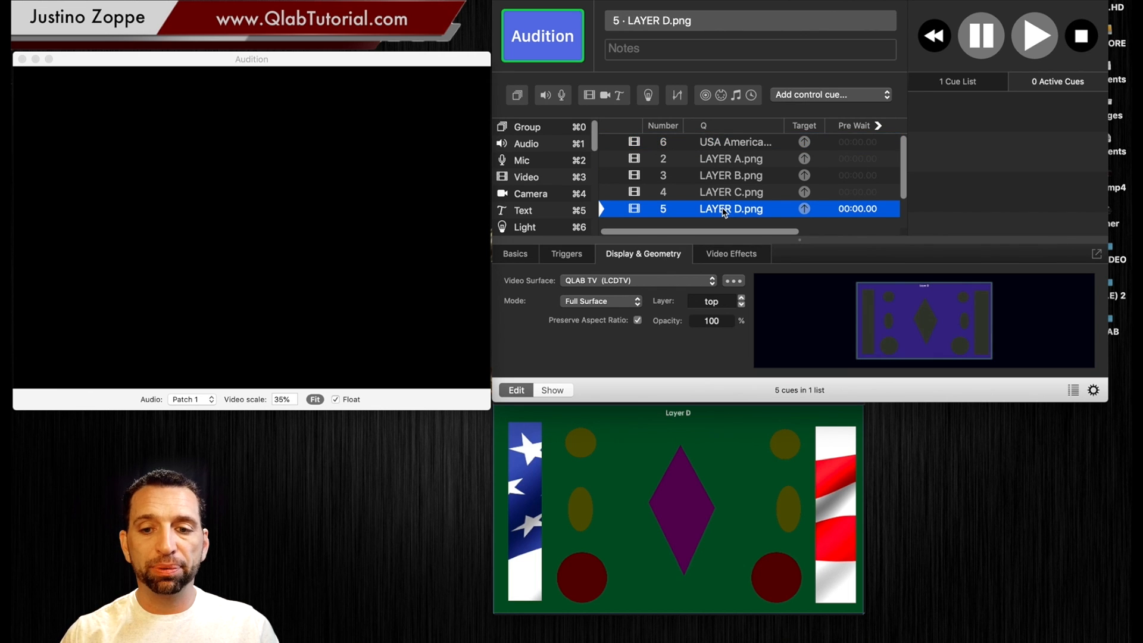
Verify layers 997, 998, 999 on LAYER A, B, C and the flag's bottom layer
click(729, 161)
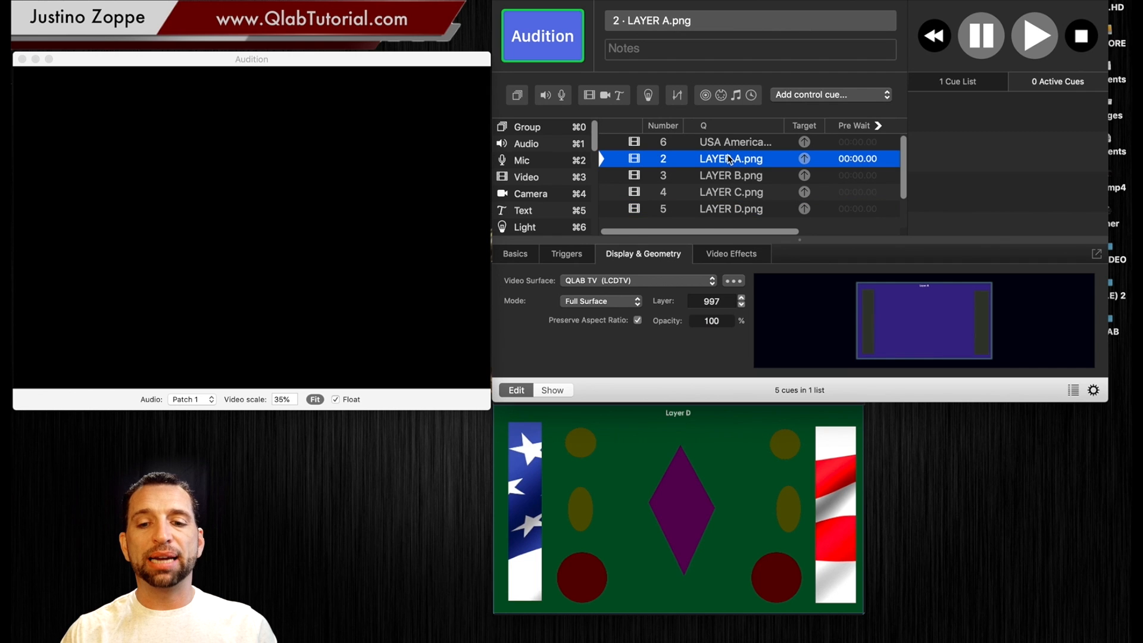
click(723, 177)
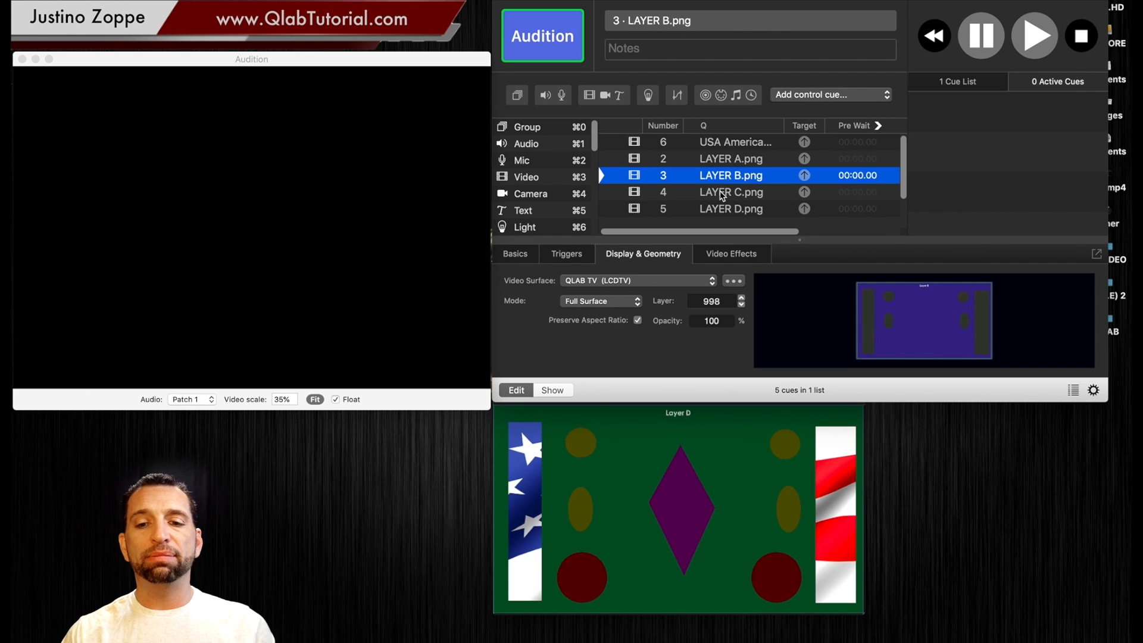
click(722, 194)
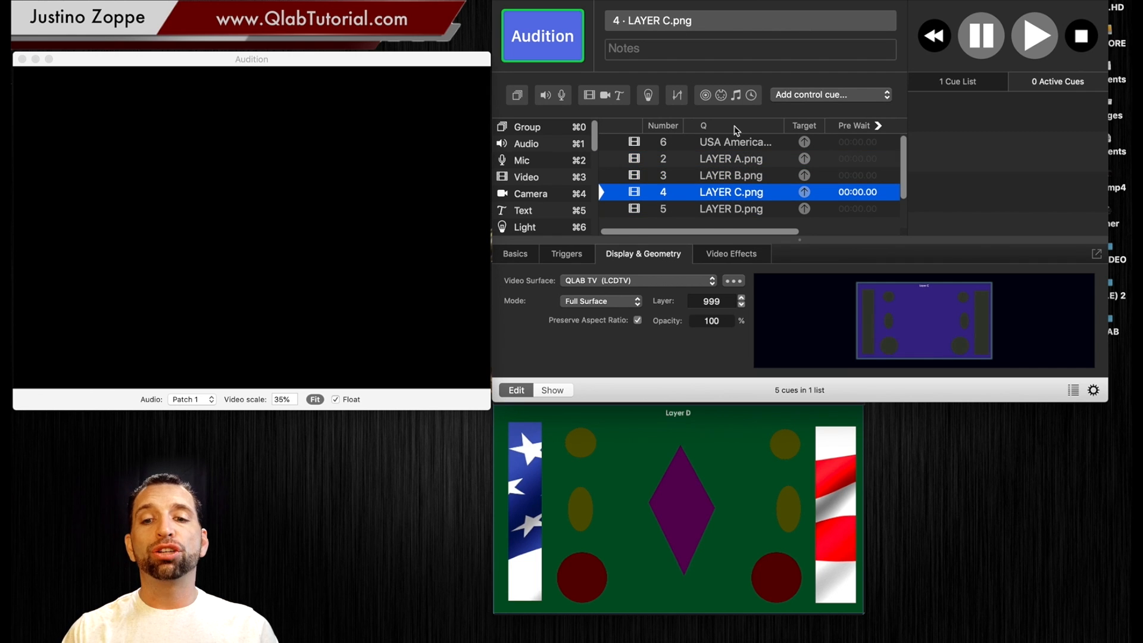
click(721, 143)
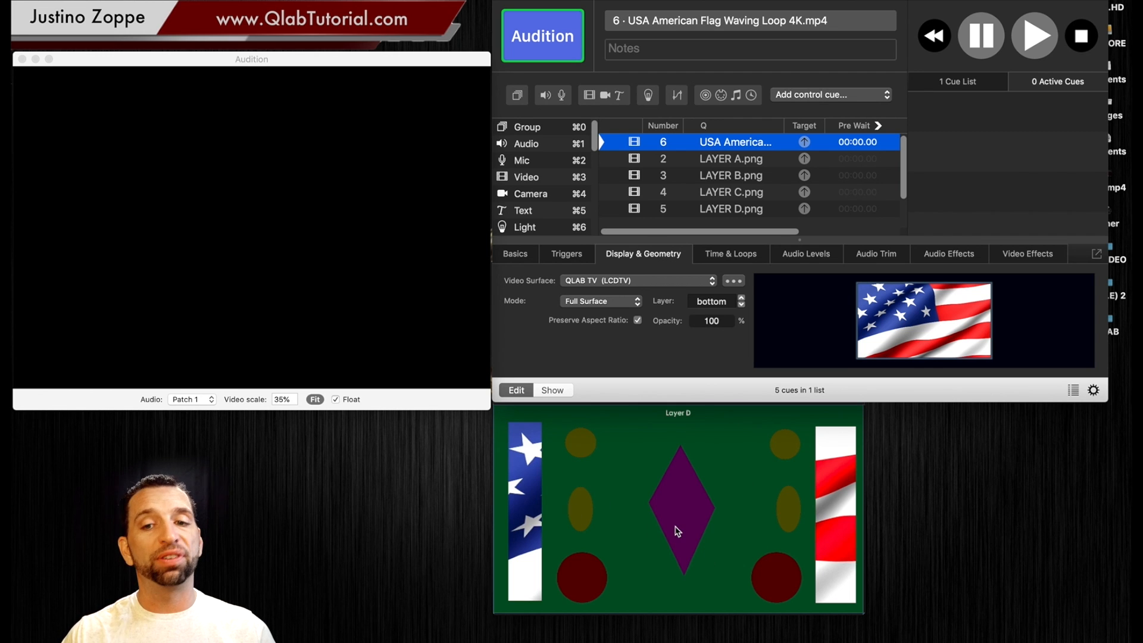
click(726, 193)
Fire LAYER C.png, LAYER A.png and then the flag video out of order
key(space)
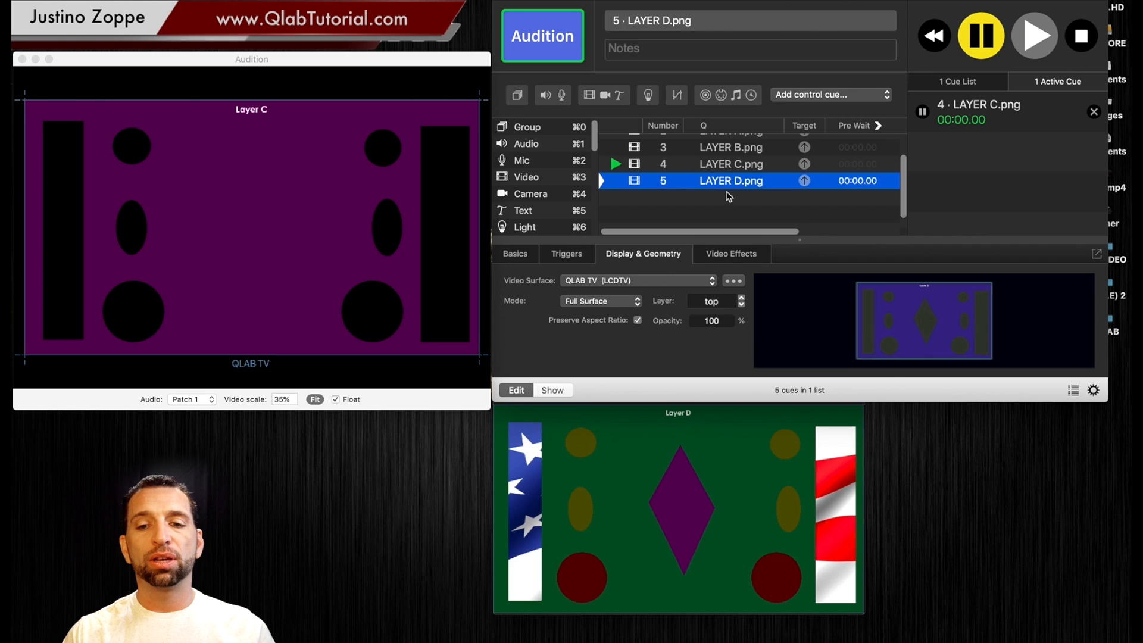
scroll(726, 150, up, 2)
click(724, 147)
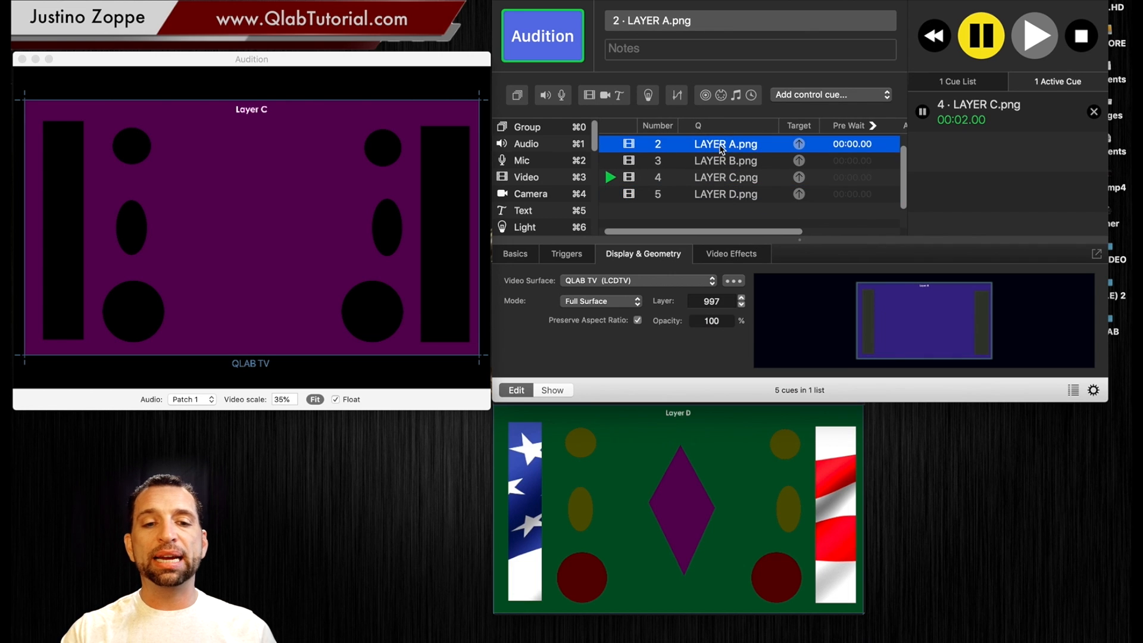
key(space)
scroll(719, 150, right, 1)
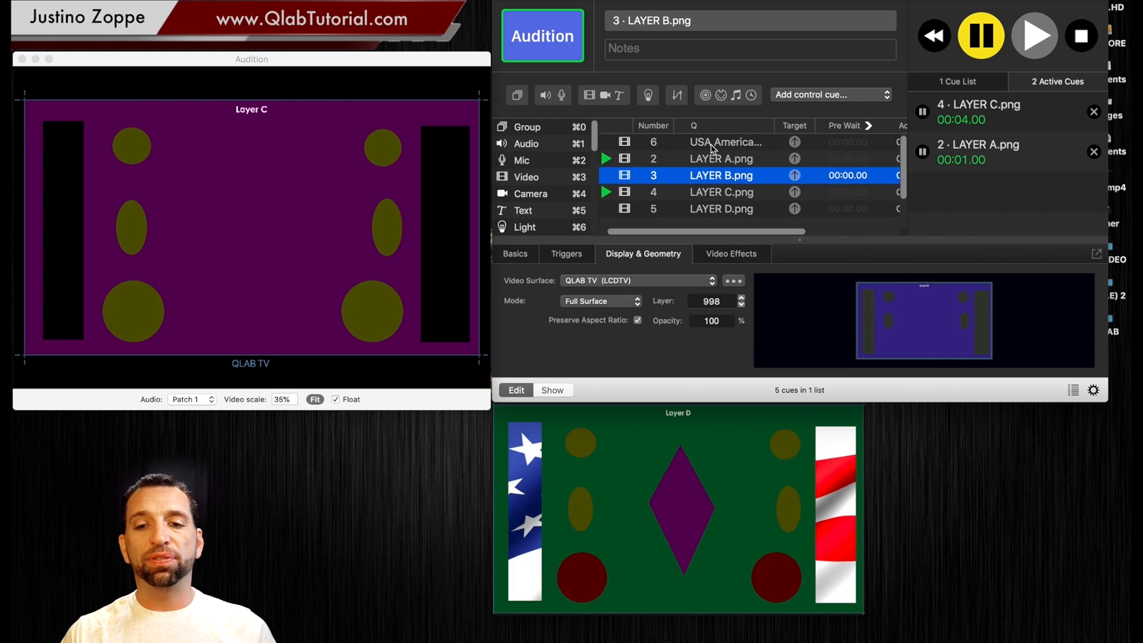
click(715, 143)
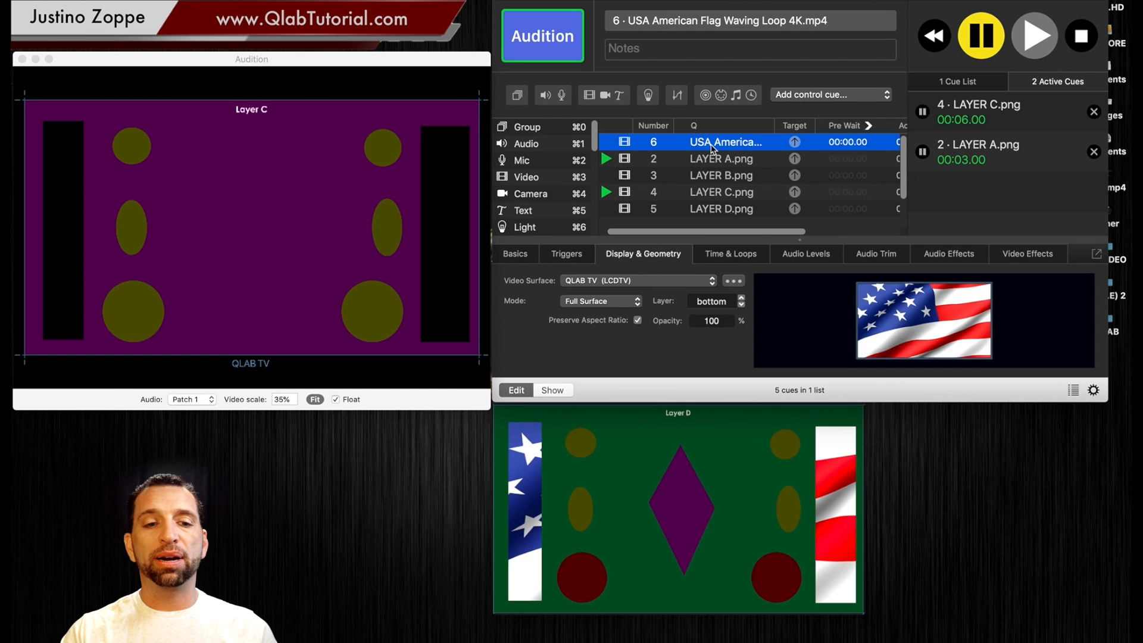
key(space)
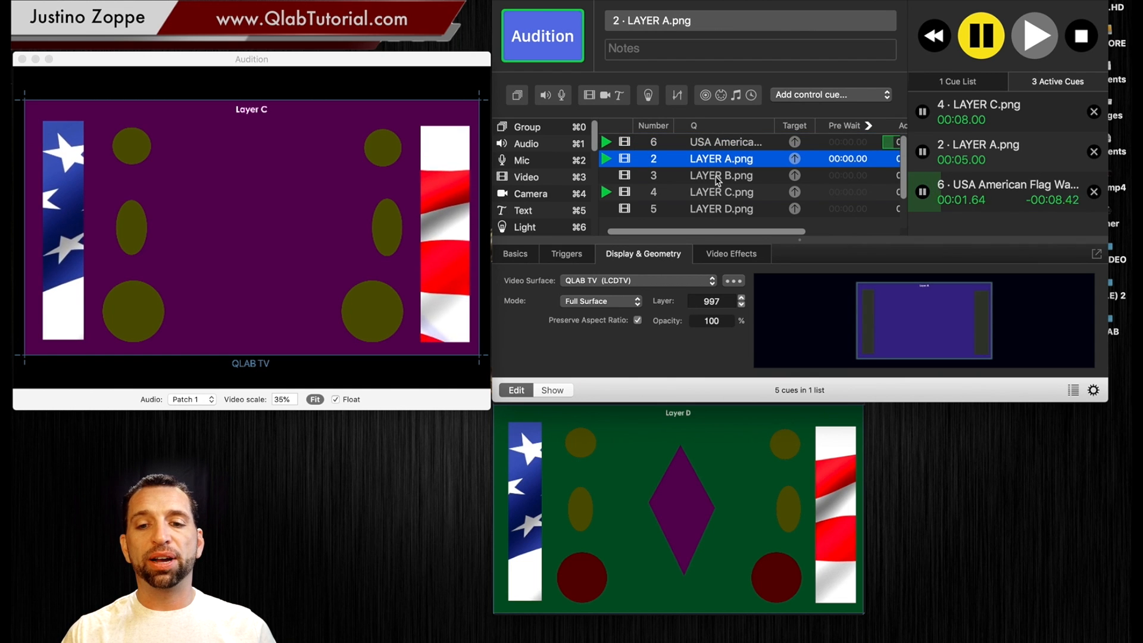
Fire LAYER D.png then LAYER B.png last, completing the Layer D composite
click(717, 176)
click(709, 209)
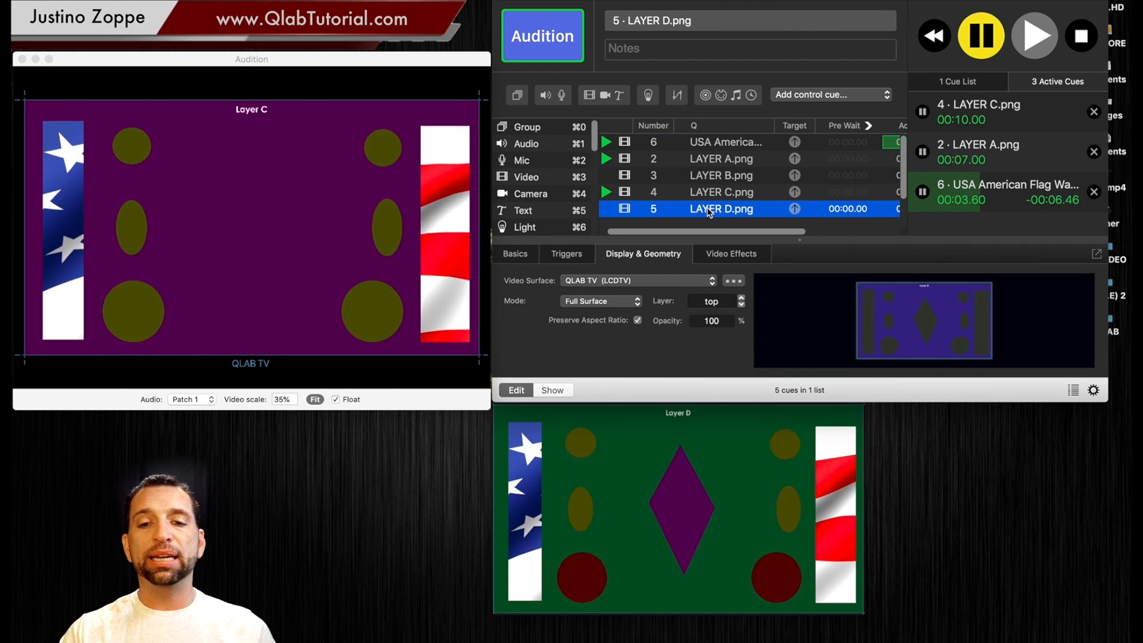
key(space)
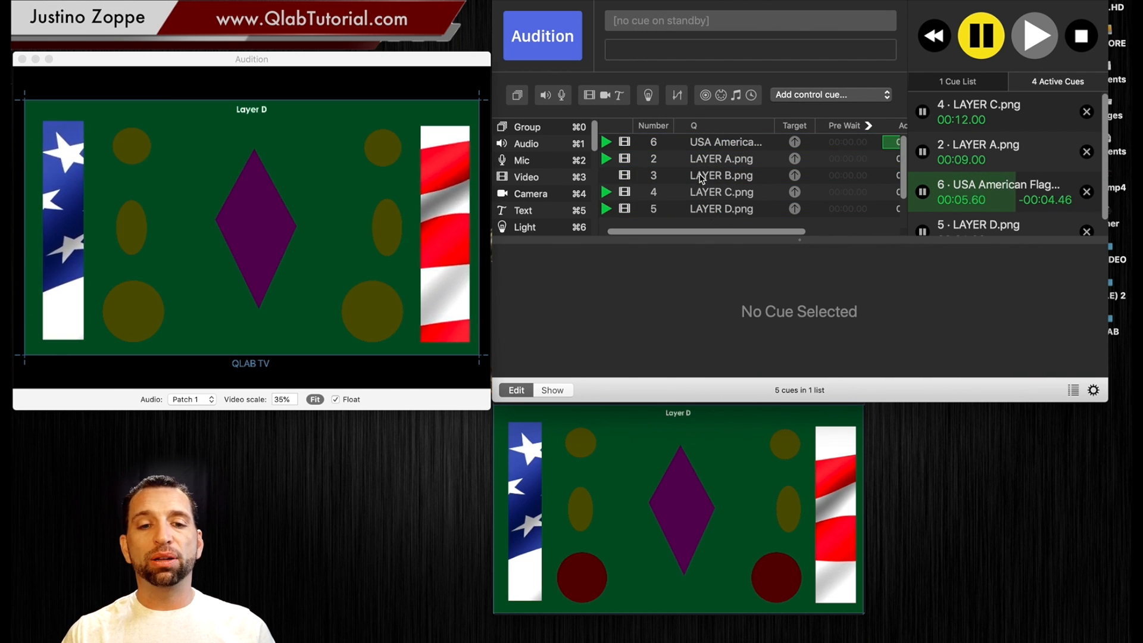
click(701, 176)
key(space)
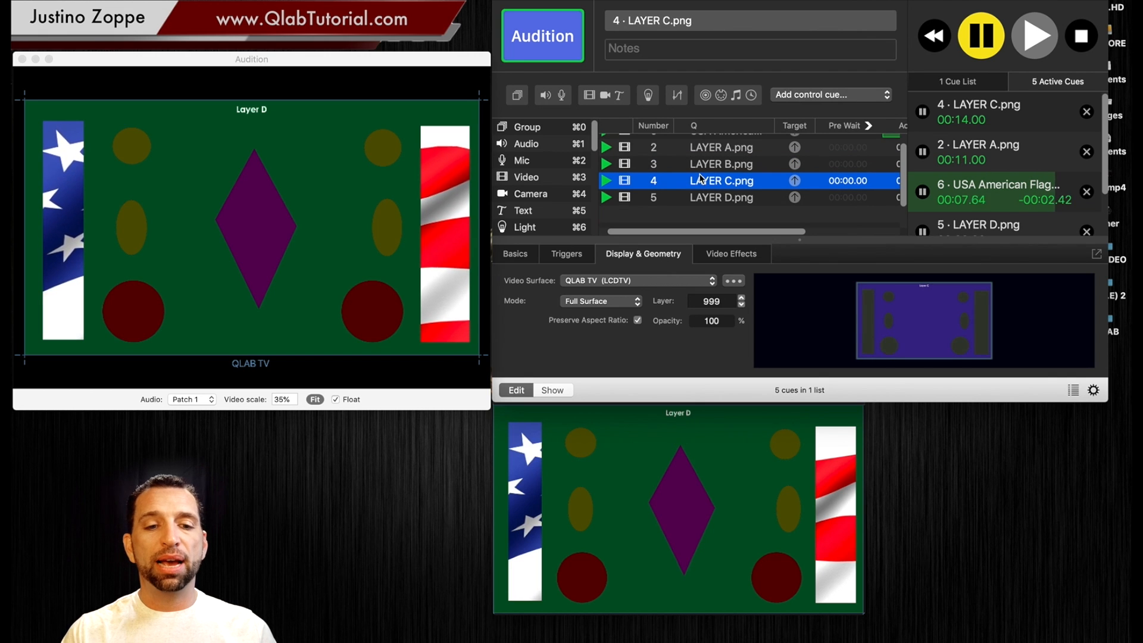